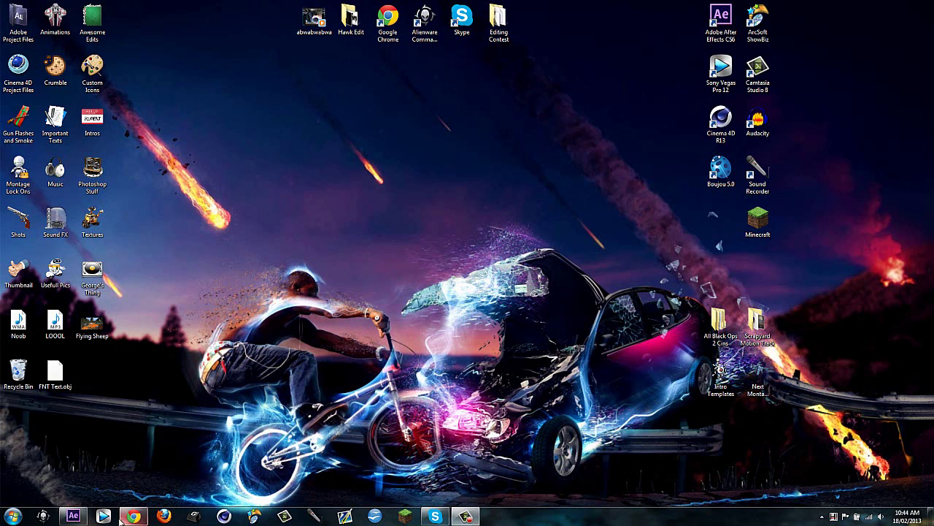
# - Play the featured HawK RS video on the YouTube channel page and switch to After Effects
pyautogui.moveTo(127, 519)
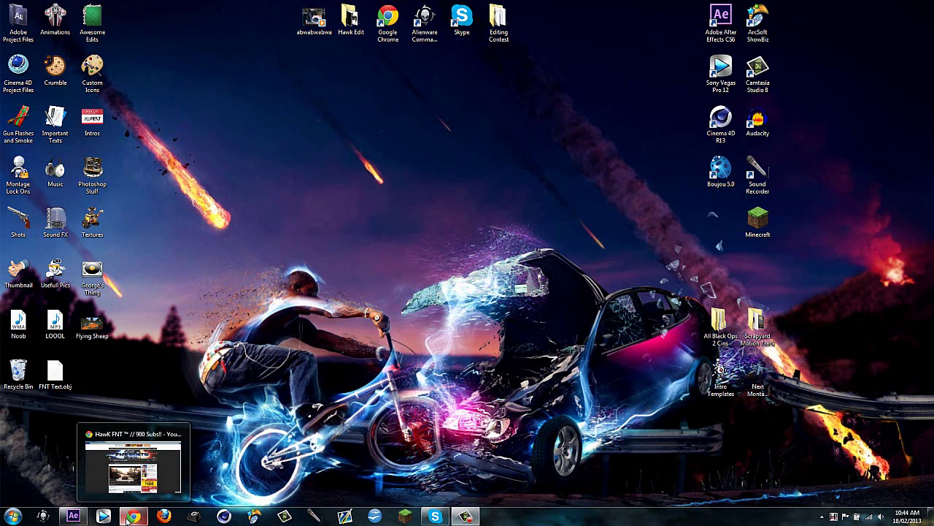
pyautogui.click(129, 518)
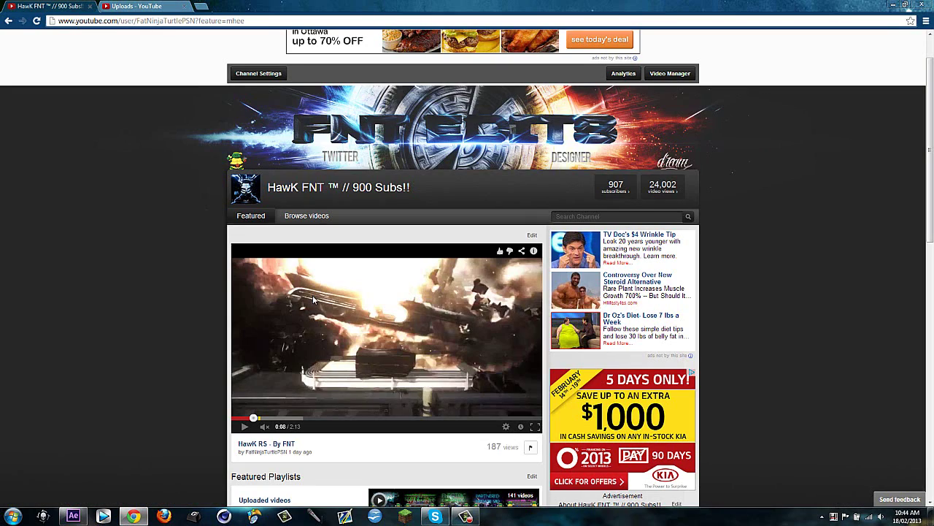
pyautogui.click(334, 309)
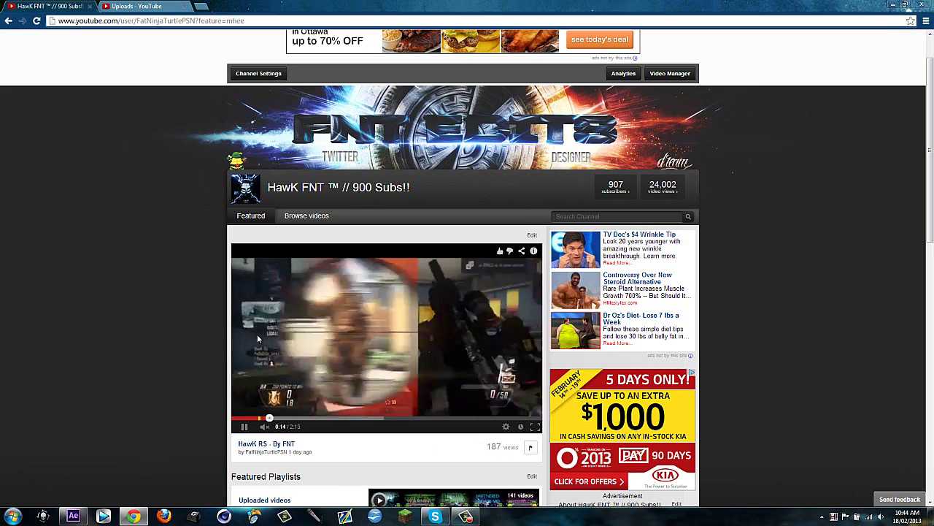
pyautogui.click(129, 517)
pyautogui.click(73, 516)
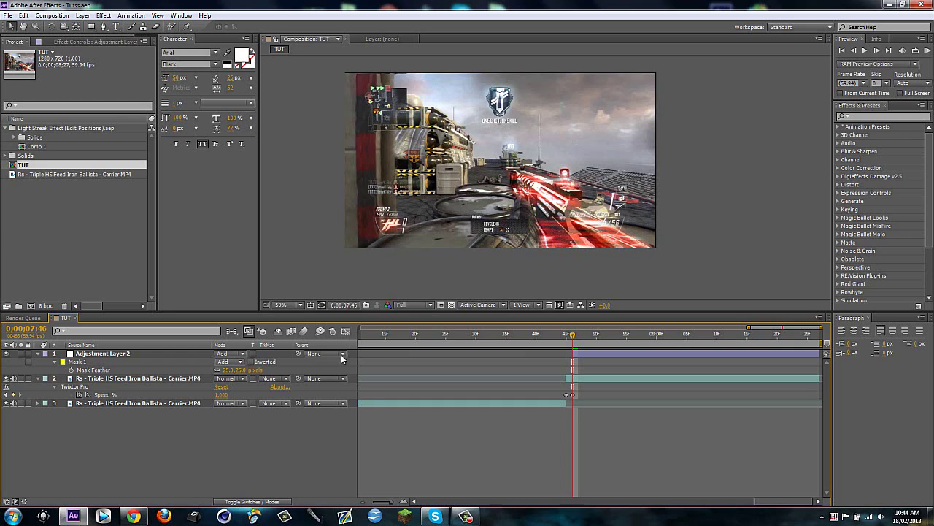
pyautogui.click(27, 176)
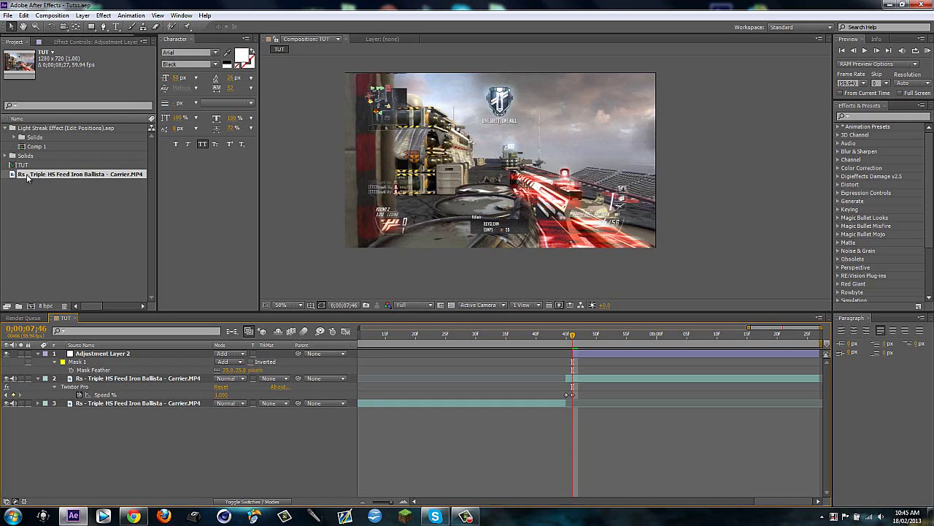
pyautogui.press('Delete')
pyautogui.click(560, 270)
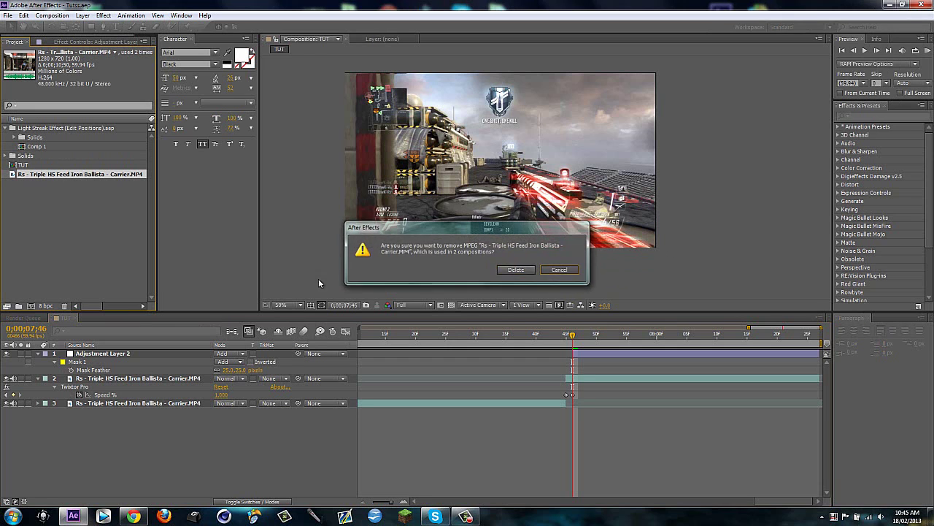
# - Import Rs - DSR 5 Man - Carrier from the More Clips folder inside Hawk Edit and create a new composition from it
pyautogui.click(74, 319)
pyautogui.doubleClick(48, 227)
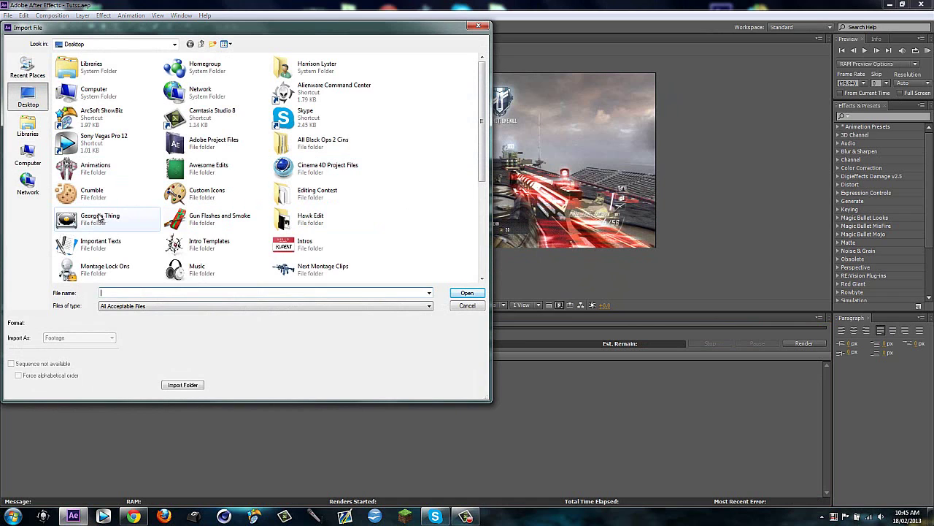
pyautogui.doubleClick(312, 226)
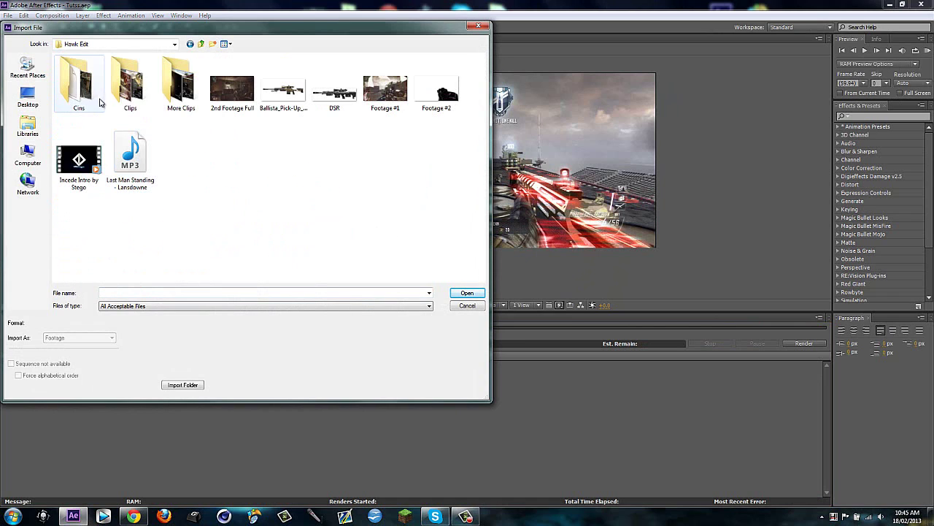
pyautogui.doubleClick(167, 88)
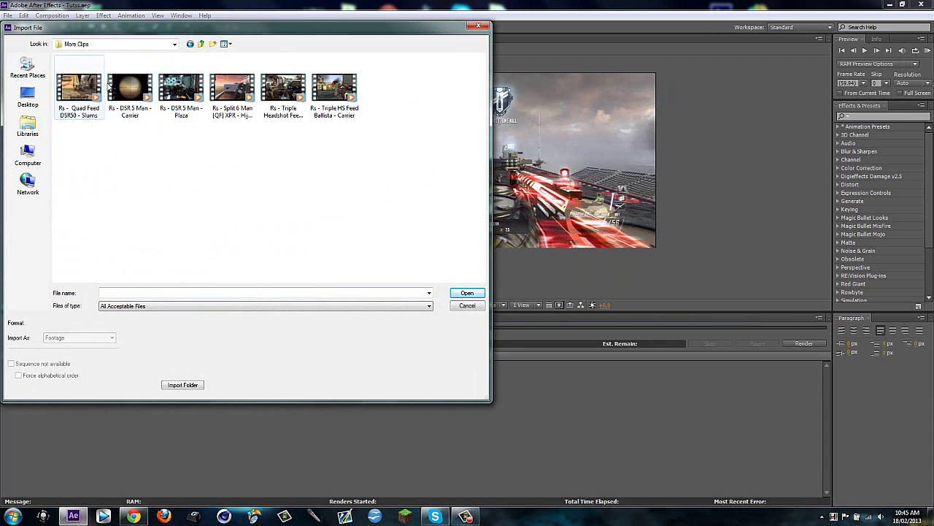
pyautogui.doubleClick(131, 87)
pyautogui.moveTo(33, 175); pyautogui.dragTo(31, 310)
# - At 0;00;04;34, duplicate the clip layer and apply the Twixtor Pro effect to the lower copy
pyautogui.moveTo(409, 336); pyautogui.dragTo(496, 336)
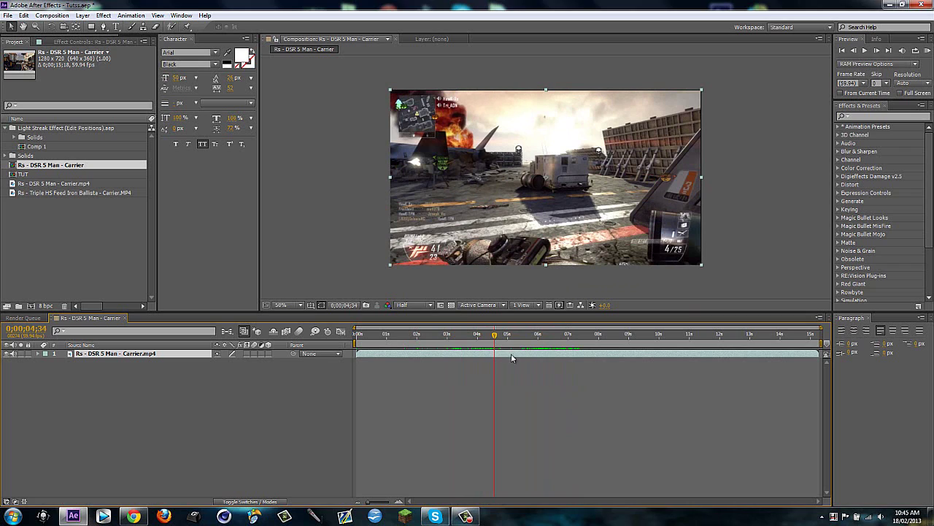
pyautogui.hotkey('ctrl', 'd')
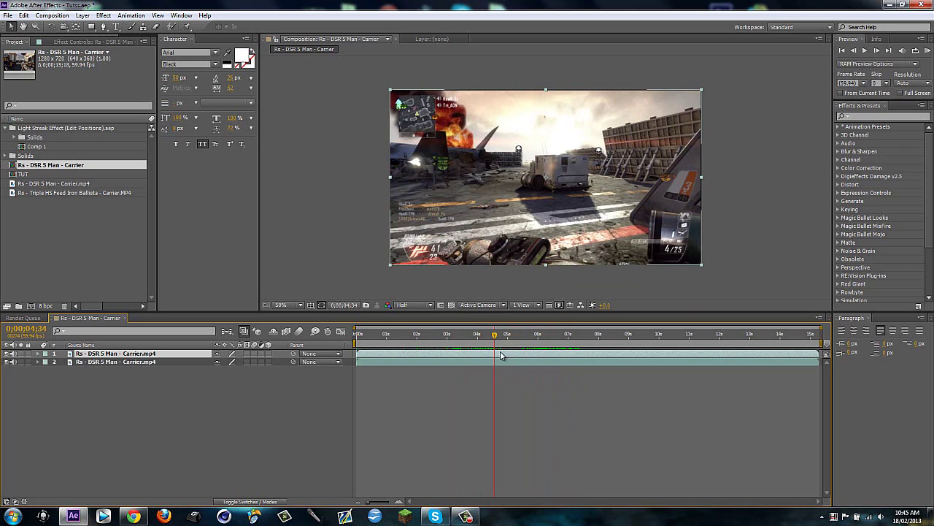
pyautogui.click(505, 362)
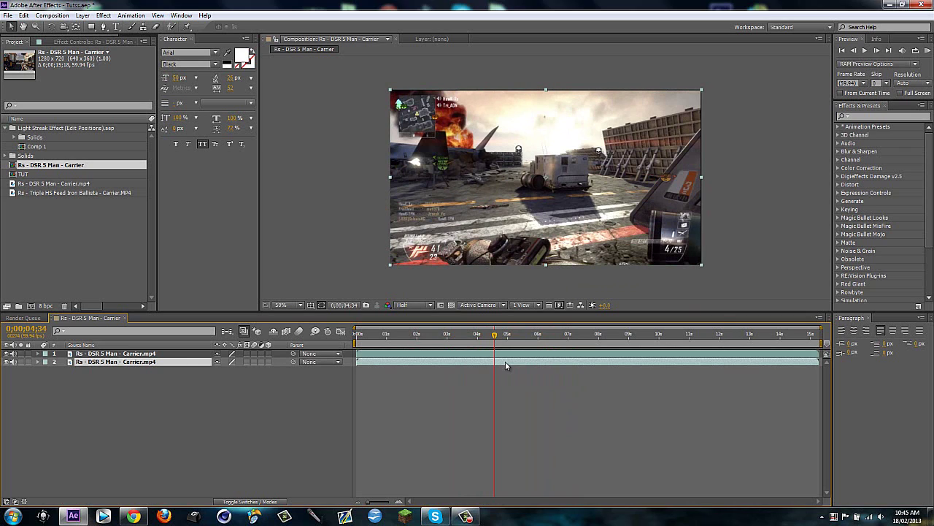
pyautogui.click(858, 115)
pyautogui.write('twe')
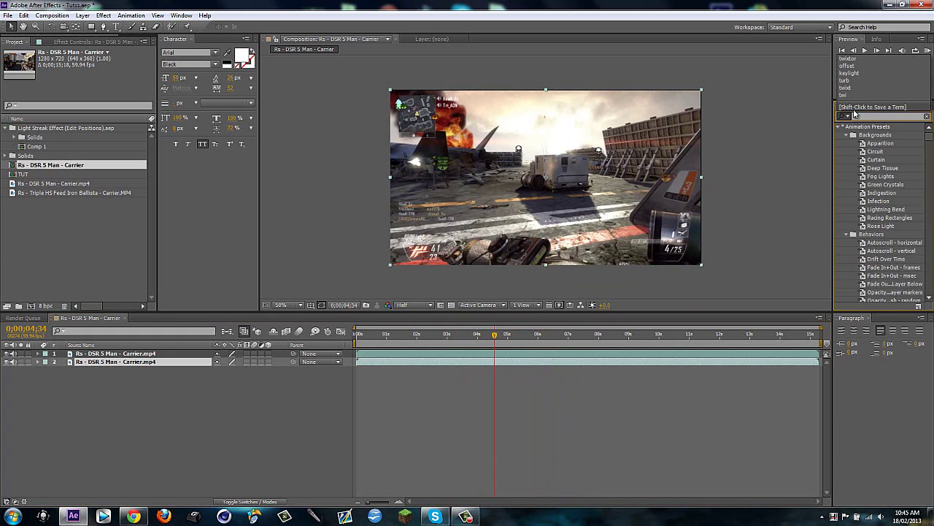
pyautogui.press('BackSpace')
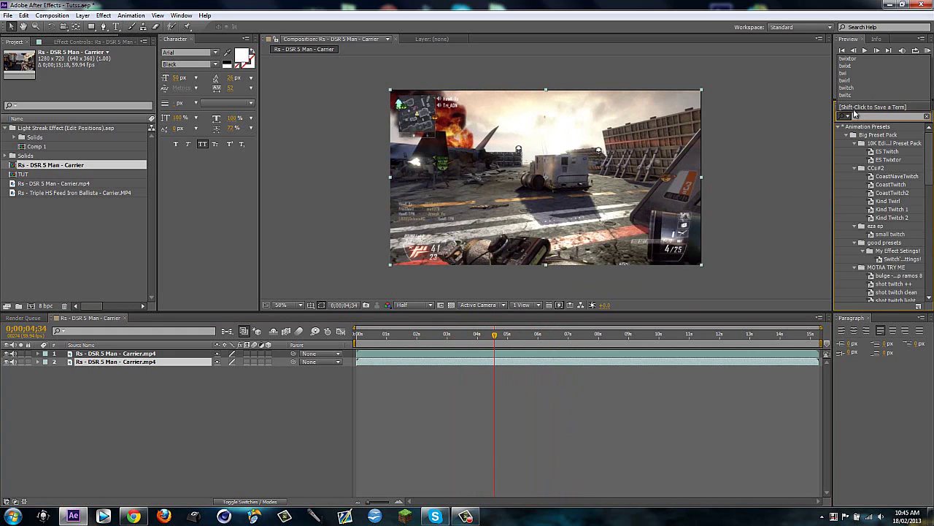
pyautogui.write('ixtor')
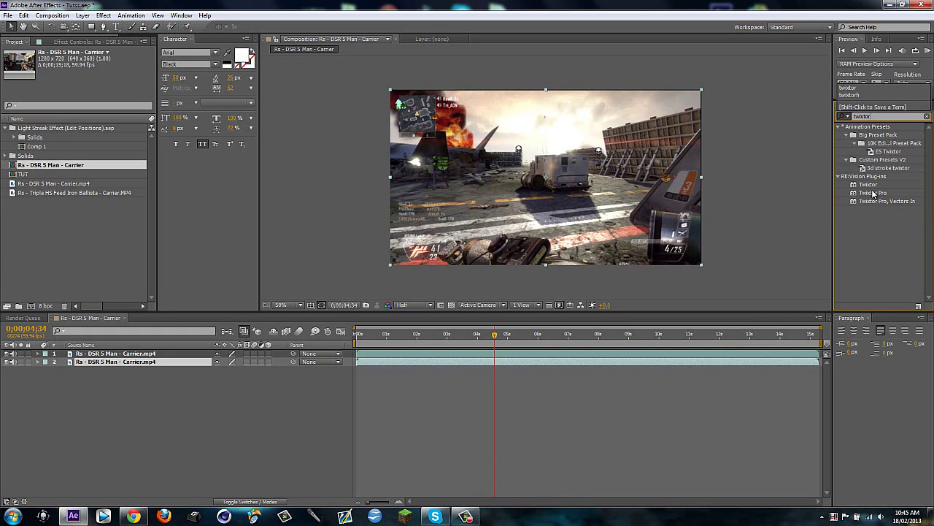
pyautogui.moveTo(874, 194); pyautogui.dragTo(461, 362)
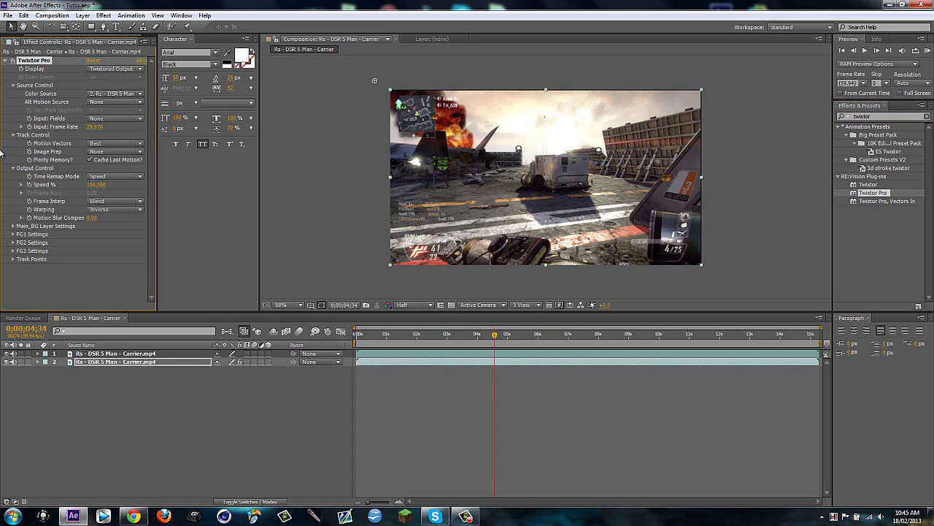
# - Set Twixtor Pro's input frame rate to 59.94 and keyframe its speed, dropping it to 10% one frame ahead at 0;00;04;35
pyautogui.click(94, 127)
pyautogui.write('59.94')
pyautogui.press('Return')
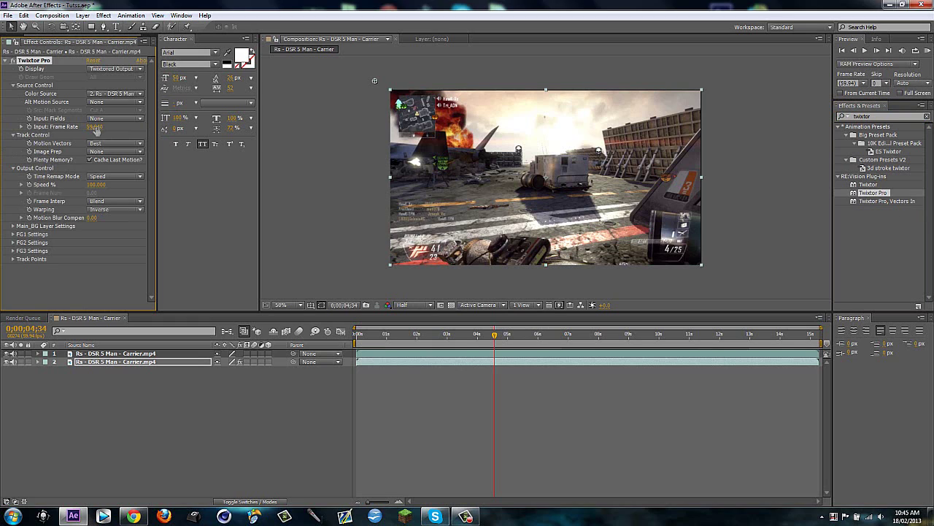
pyautogui.press('pagedown')
pyautogui.click(96, 184)
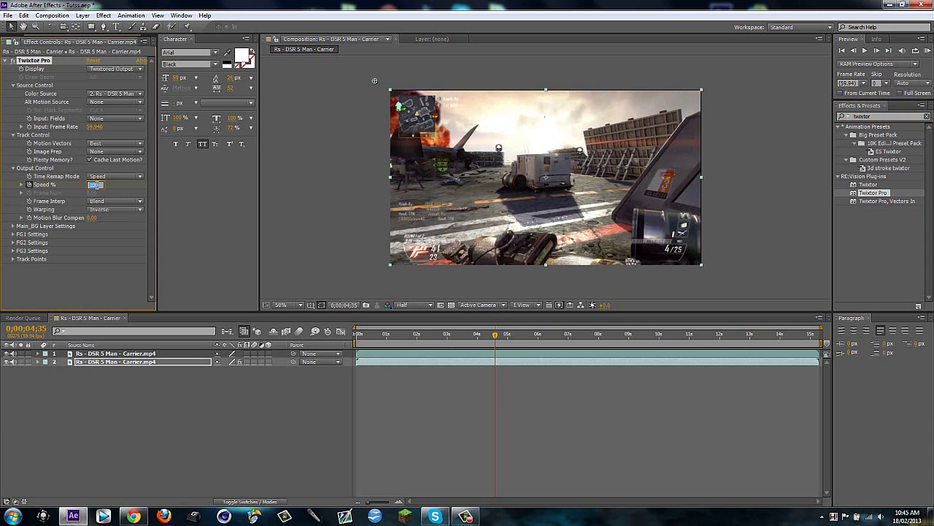
pyautogui.write('10')
pyautogui.press('Return')
# - At 0;00;06;56, duplicate the top clip layer and turn the new top copy into a freeze frame
pyautogui.click(539, 354)
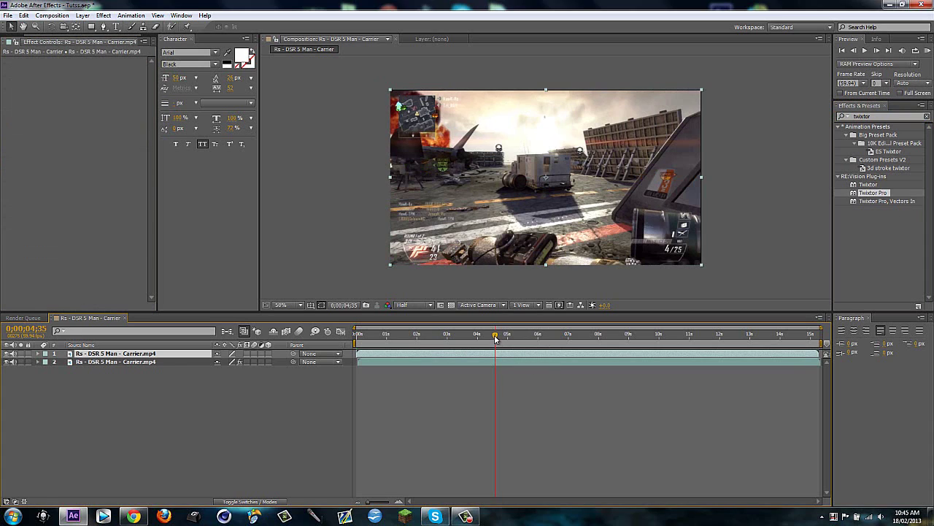
pyautogui.moveTo(496, 338); pyautogui.dragTo(566, 356)
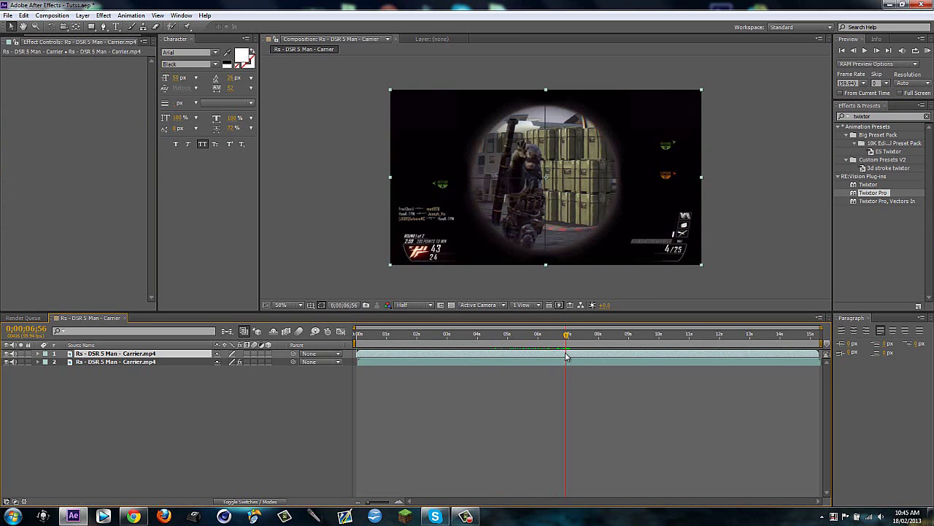
pyautogui.hotkey('ctrl', 'd')
pyautogui.rightClick(577, 358)
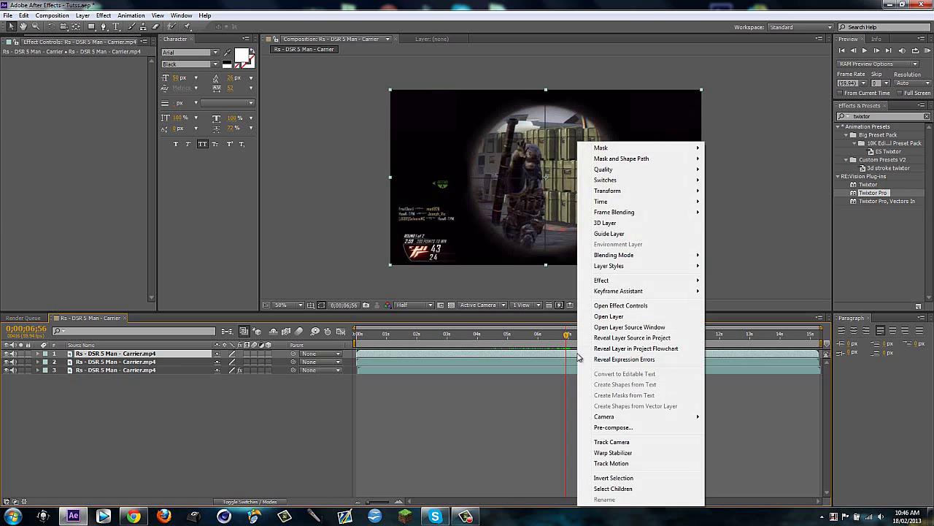
pyautogui.moveTo(613, 202)
pyautogui.click(752, 235)
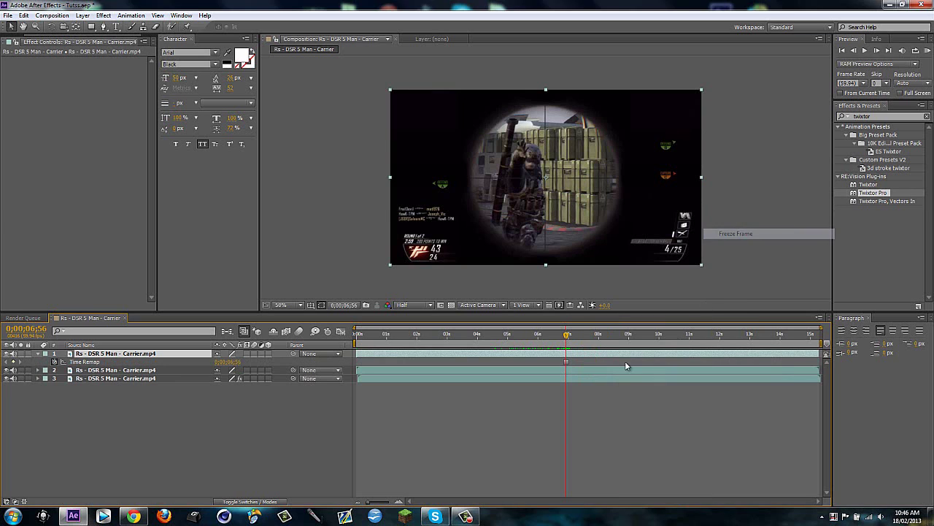
# - Trim the end of the freeze-frame layer and the start of the second layer to 0;00;06;56
pyautogui.hotkey('alt', ']')
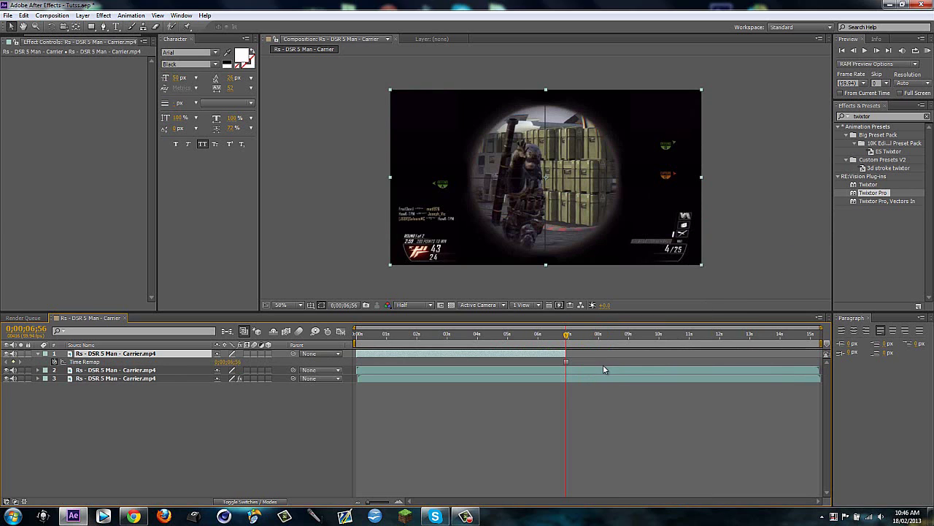
pyautogui.click(597, 370)
pyautogui.hotkey('alt', '[')
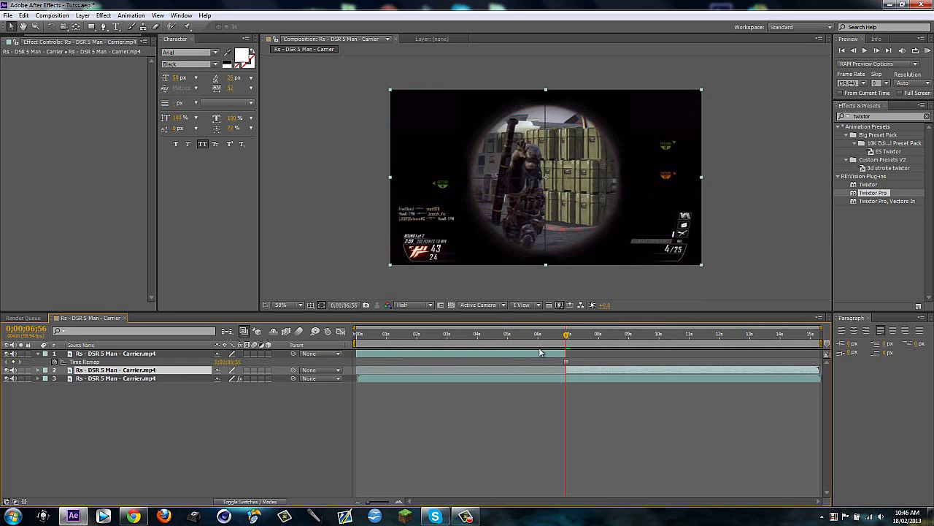
# - Trim the start of the freeze-frame layer to 0;00;05;56, fifty frames back, advancing in ten-frame jumps
pyautogui.hotkey('shift', 'pageup')
pyautogui.hotkey('shift', 'pageup')
pyautogui.hotkey('shift', 'pageup')
pyautogui.hotkey('shift', 'pageup')
pyautogui.hotkey('shift', 'pageup')
pyautogui.click(546, 353)
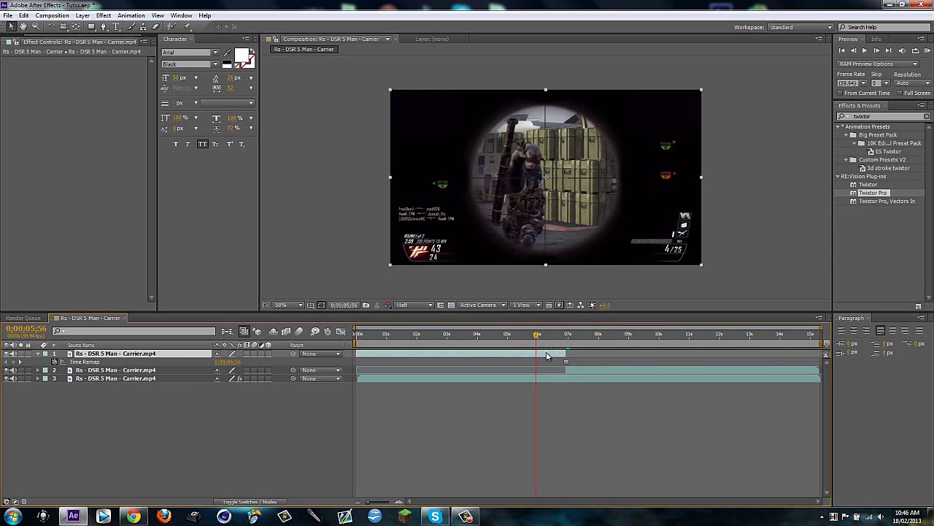
pyautogui.hotkey('alt', '[')
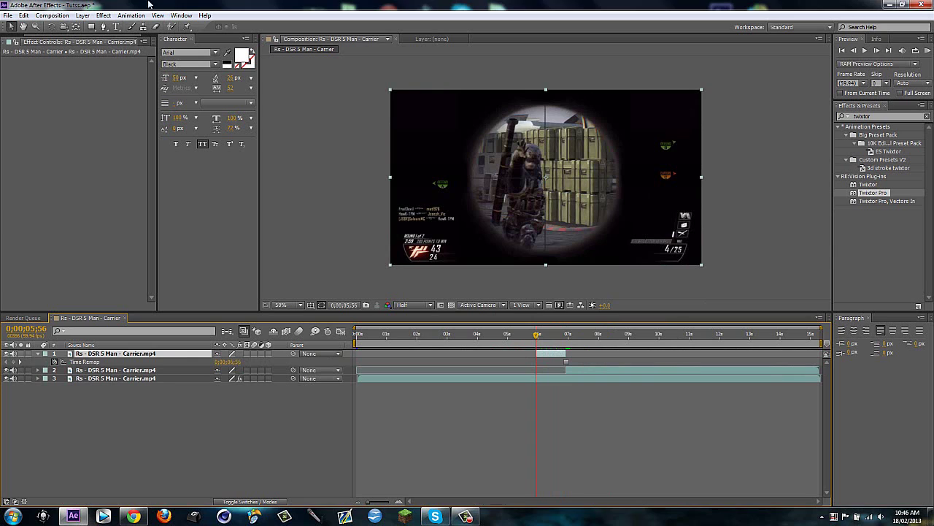
# - Draw a circular mask around the scope on the freeze-frame layer and feather it by 25 pixels
pyautogui.moveTo(92, 27); pyautogui.dragTo(125, 48)
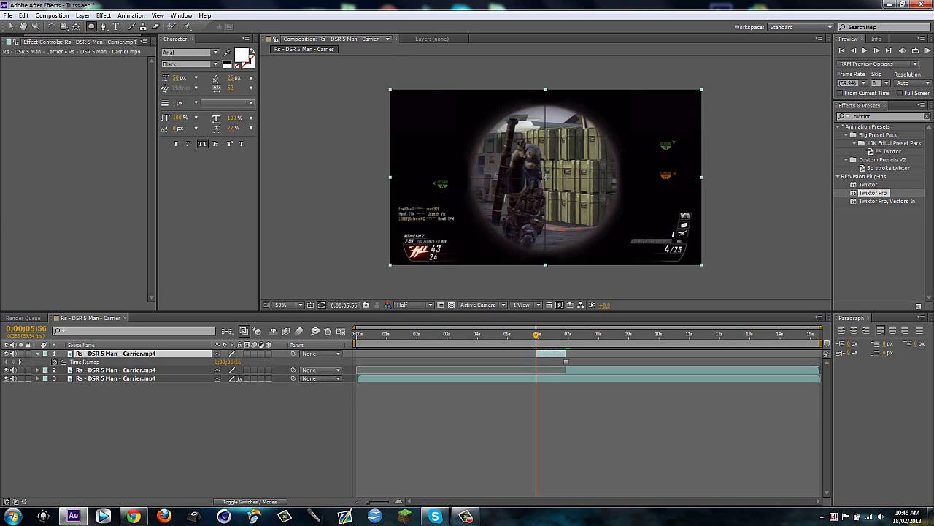
pyautogui.moveTo(546, 177); pyautogui.dragTo(612, 218)
pyautogui.press('f')
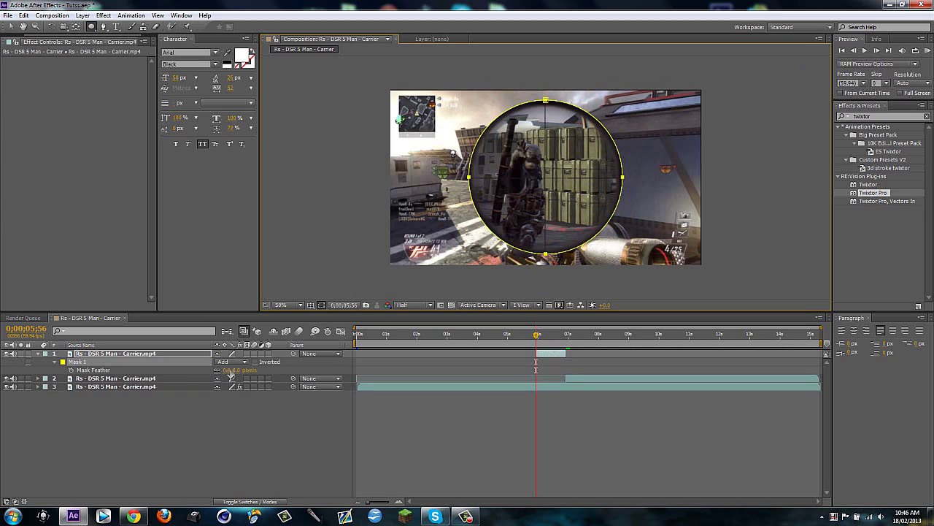
pyautogui.moveTo(230, 371); pyautogui.dragTo(249, 371)
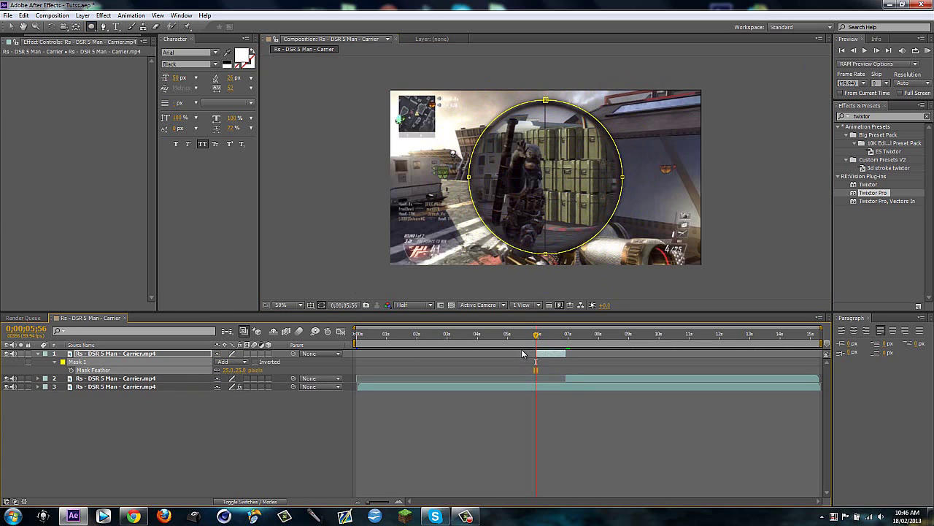
pyautogui.press('u')
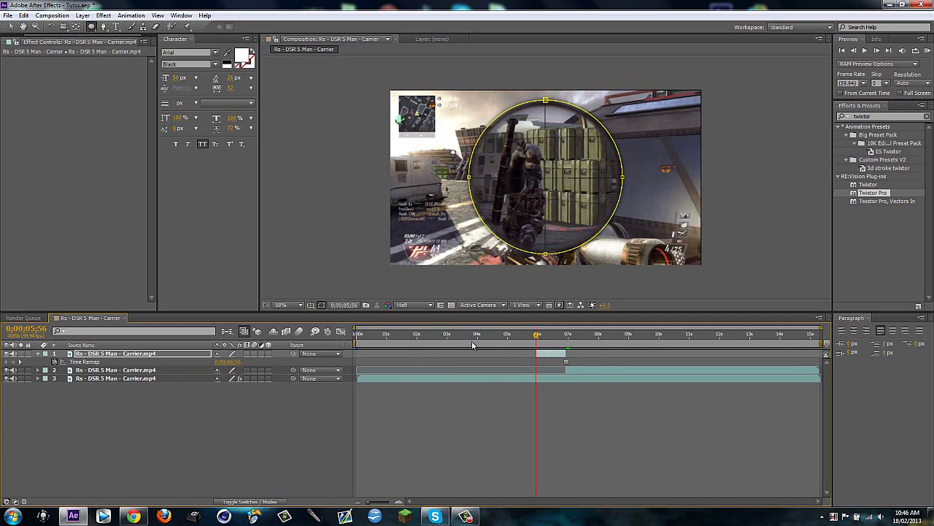
pyautogui.press('v')
pyautogui.click(549, 395)
# - Apply the Clock Wipe preset to the masked freeze-frame layer at 0;00;05;56 and reveal the layer's modified properties
pyautogui.click(876, 116)
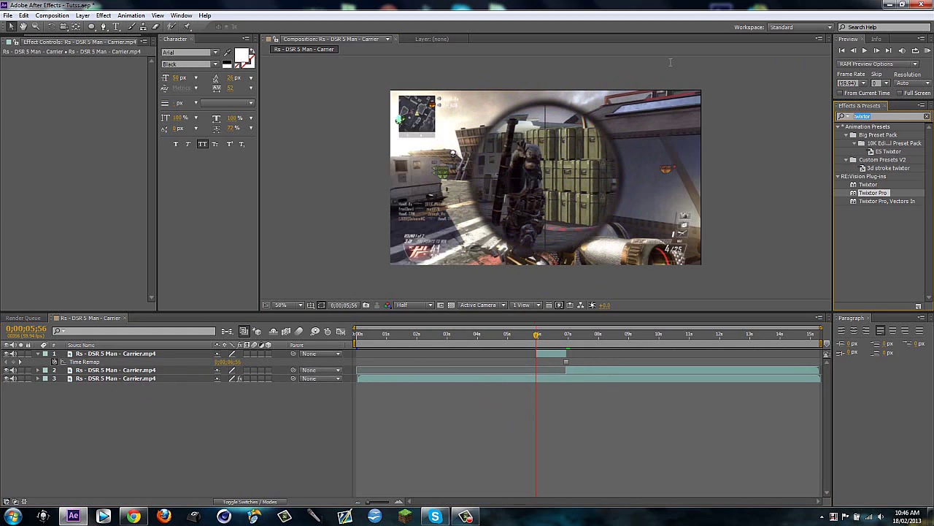
pyautogui.write('clock')
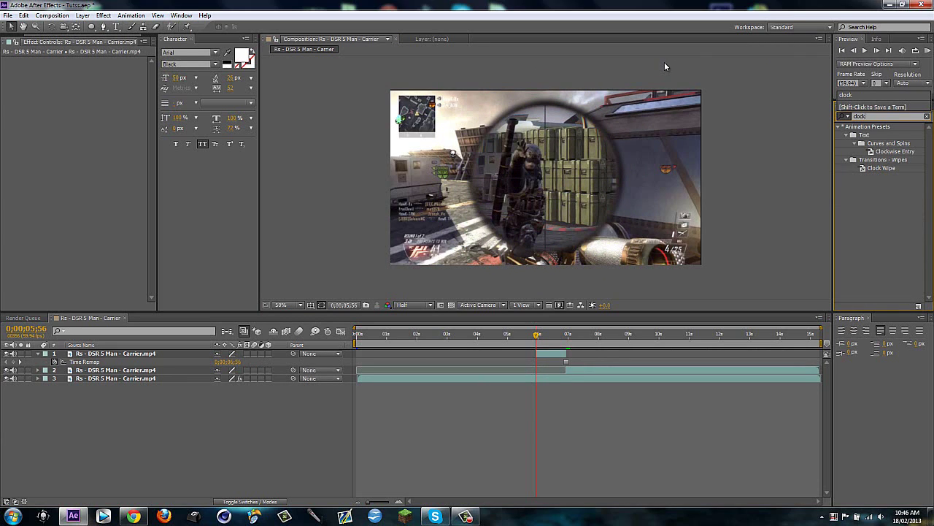
pyautogui.moveTo(876, 173); pyautogui.dragTo(547, 356)
pyautogui.press('u')
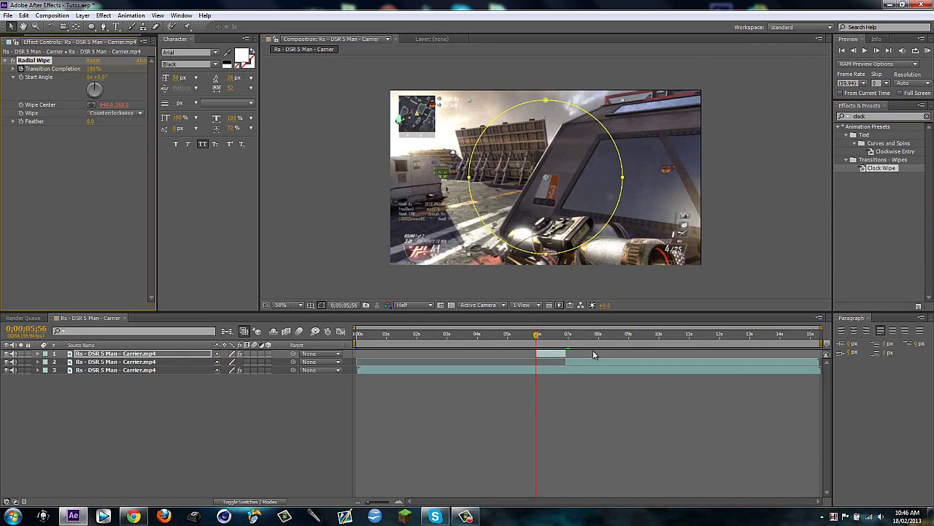
pyautogui.press('u')
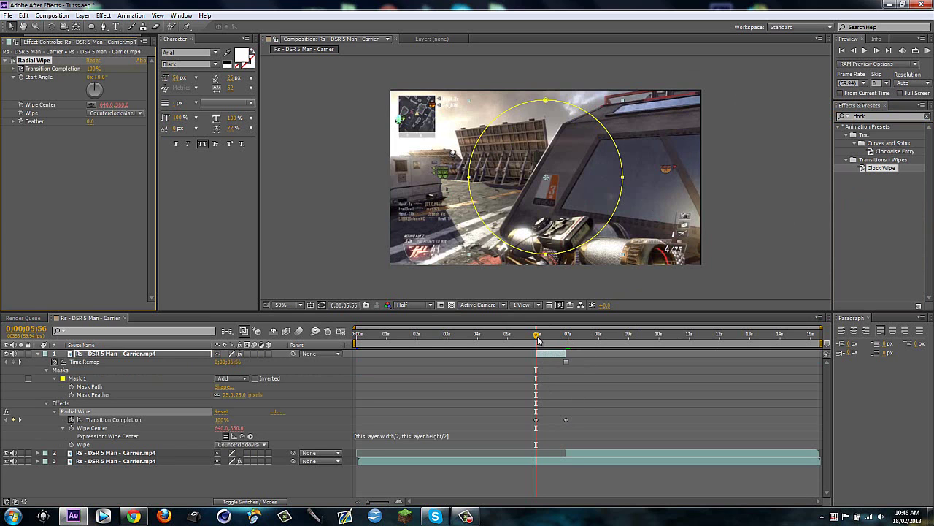
# - Move the current time to 0;00;05;44, before the freeze frame, and collapse and deselect the top layer
pyautogui.moveTo(539, 339)
pyautogui.mouseDown()
pyautogui.moveTo(577, 339)
pyautogui.moveTo(531, 339)
pyautogui.mouseUp()
pyautogui.press('u')
pyautogui.click(311, 452)
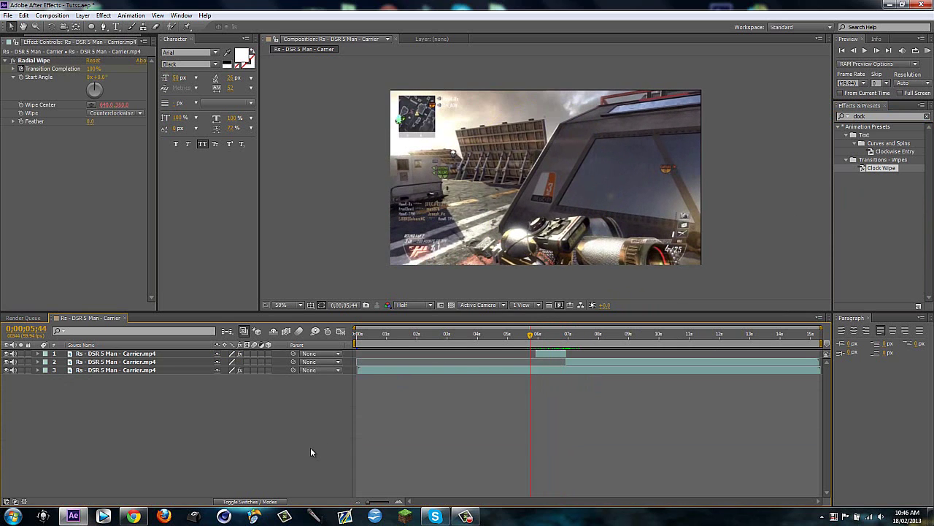
# - Start the work area at 0;00;04;34 and trim the composition to it
pyautogui.moveTo(467, 343); pyautogui.dragTo(496, 336)
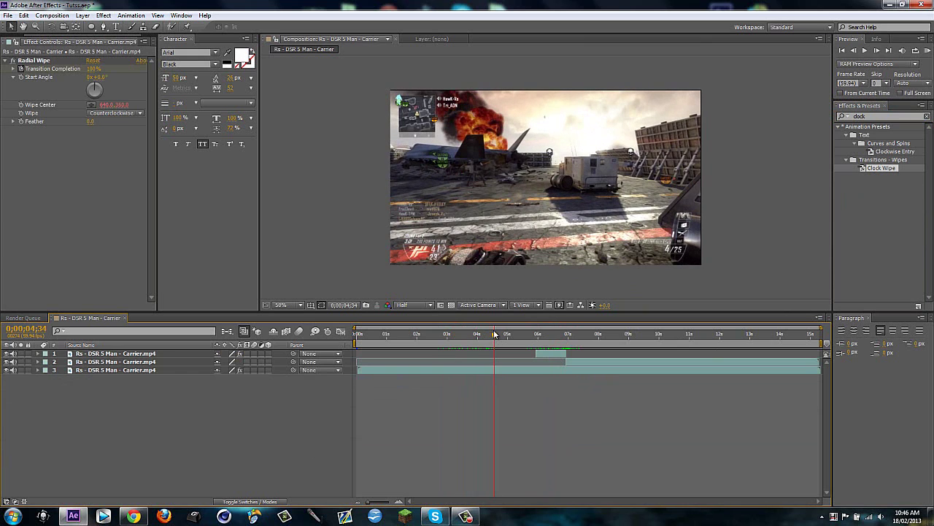
pyautogui.press('b')
pyautogui.rightClick(516, 341)
pyautogui.click(540, 369)
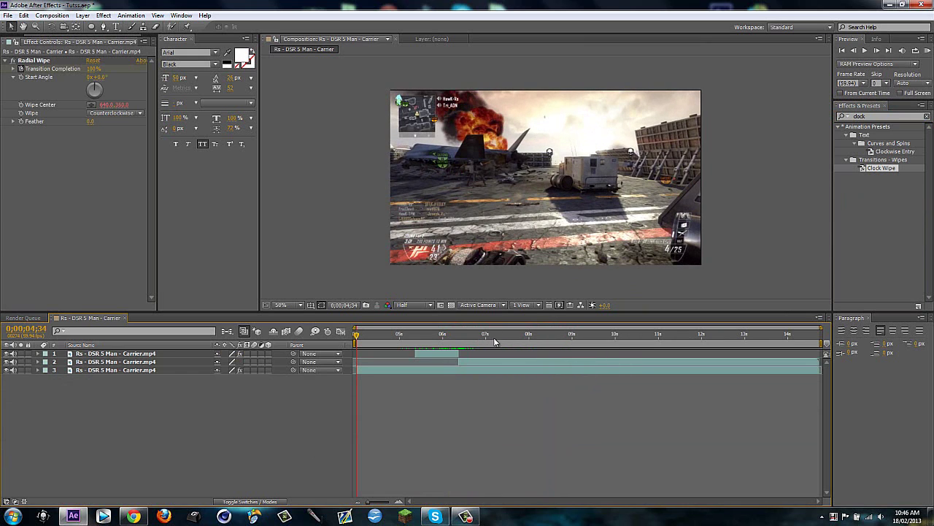
# - Apply the Turbulent Displace effect to the masked freeze-frame layer
pyautogui.moveTo(355, 336); pyautogui.dragTo(421, 340)
pyautogui.click(442, 354)
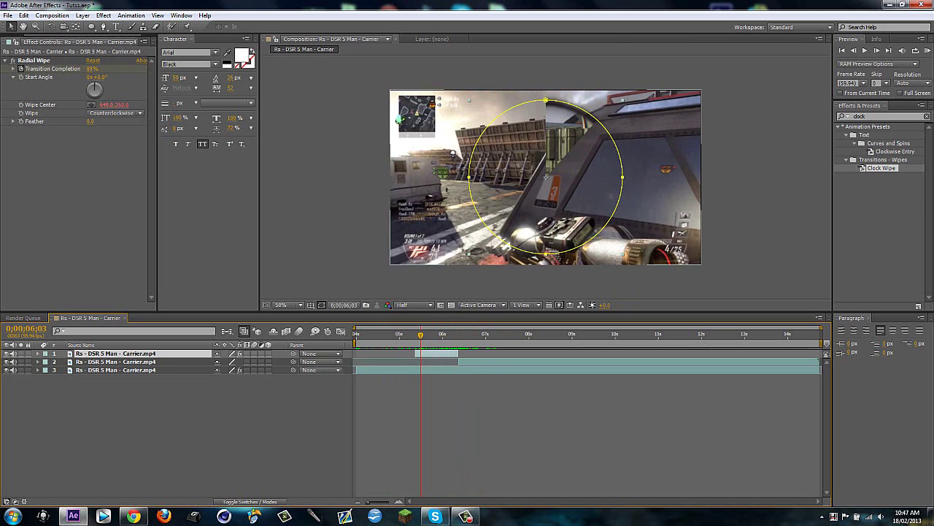
pyautogui.click(889, 117)
pyautogui.write('turb')
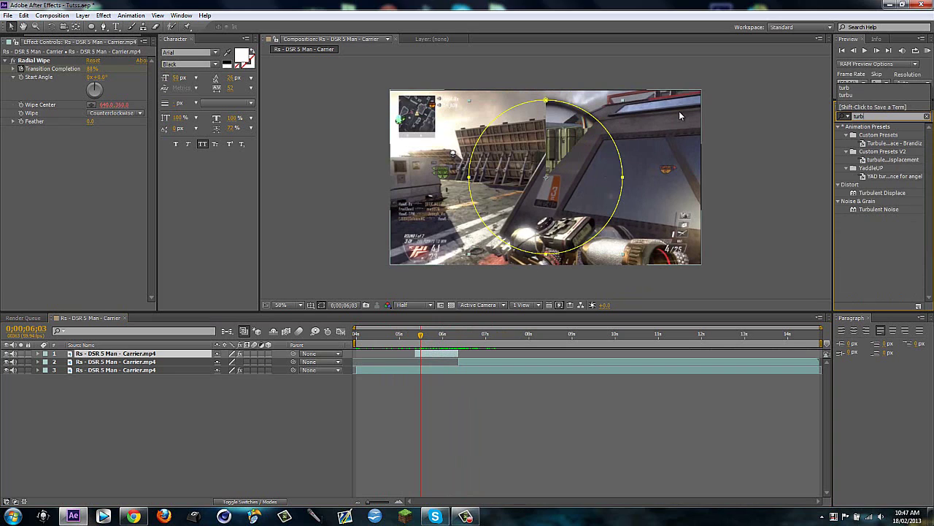
pyautogui.doubleClick(880, 193)
# - At 0;00;05;56, start keyframing Turbulent Displace's Amount and Evolution on the freeze-frame layer, and set its Size to 143
pyautogui.click(418, 336)
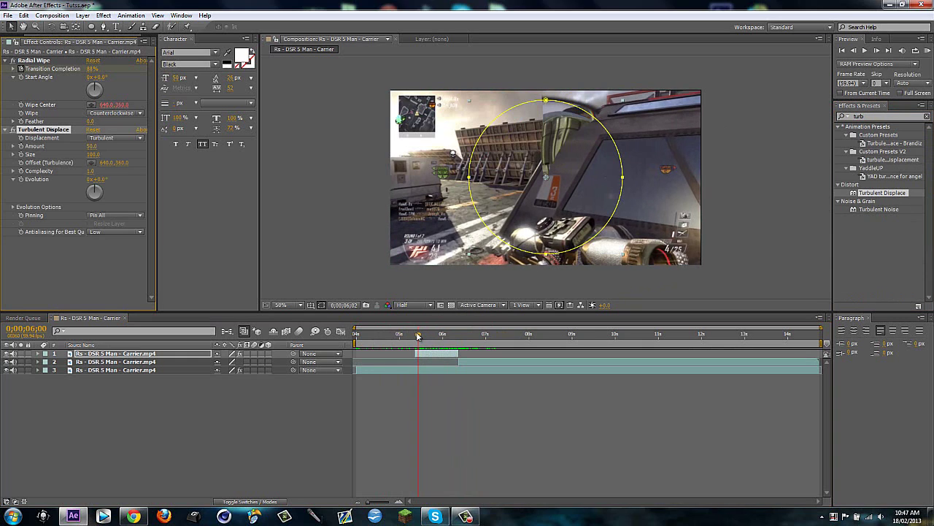
pyautogui.moveTo(418, 336); pyautogui.dragTo(415, 336)
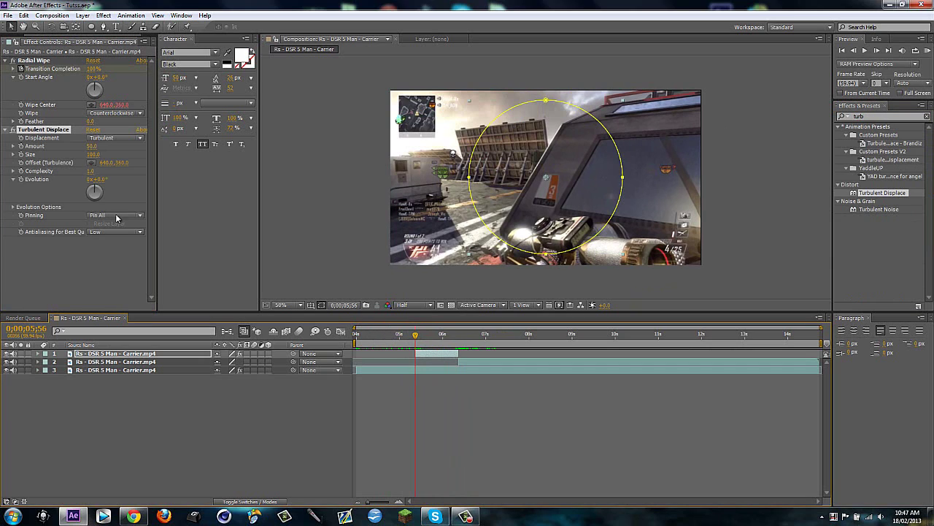
pyautogui.click(19, 149)
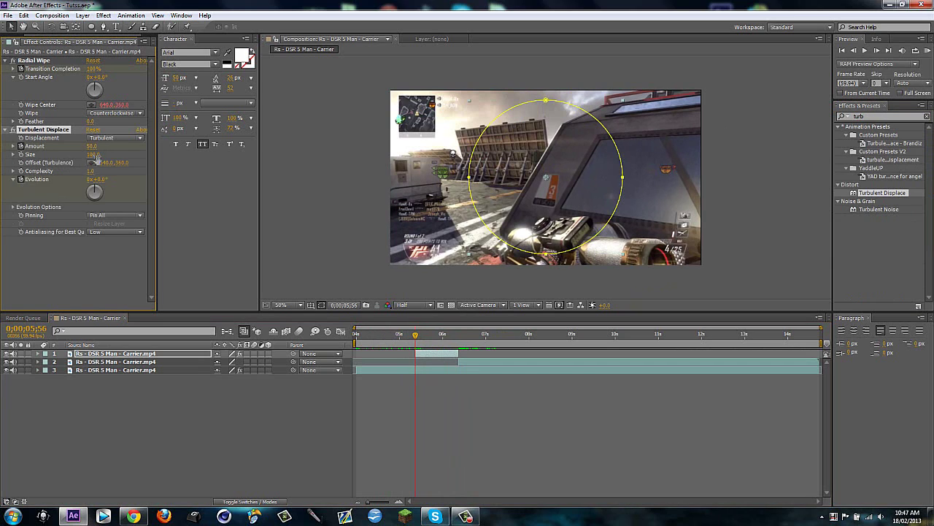
pyautogui.moveTo(95, 159); pyautogui.dragTo(116, 154)
# - At 0;00;06;56, set Turbulent Displace's Evolution to one full revolution and its Amount to 11, and collapse the layer's properties
pyautogui.press('u')
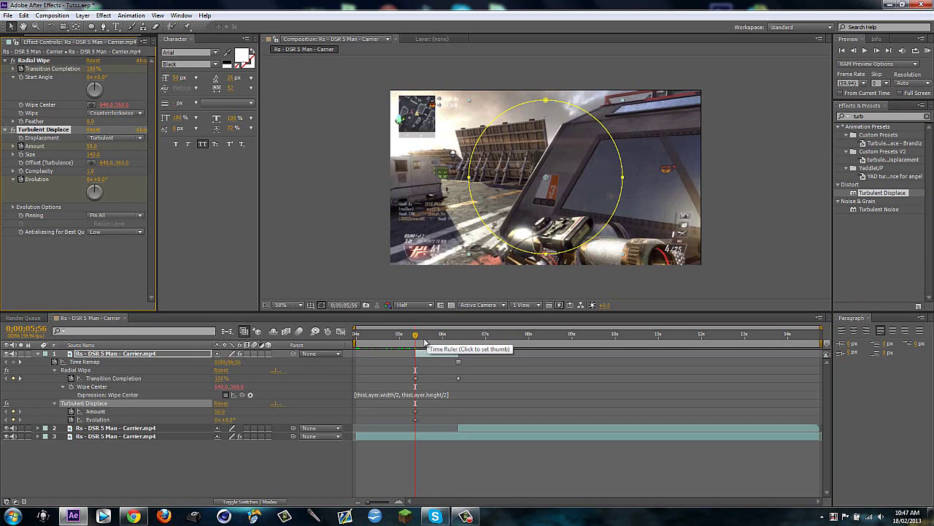
pyautogui.moveTo(425, 339); pyautogui.dragTo(462, 333)
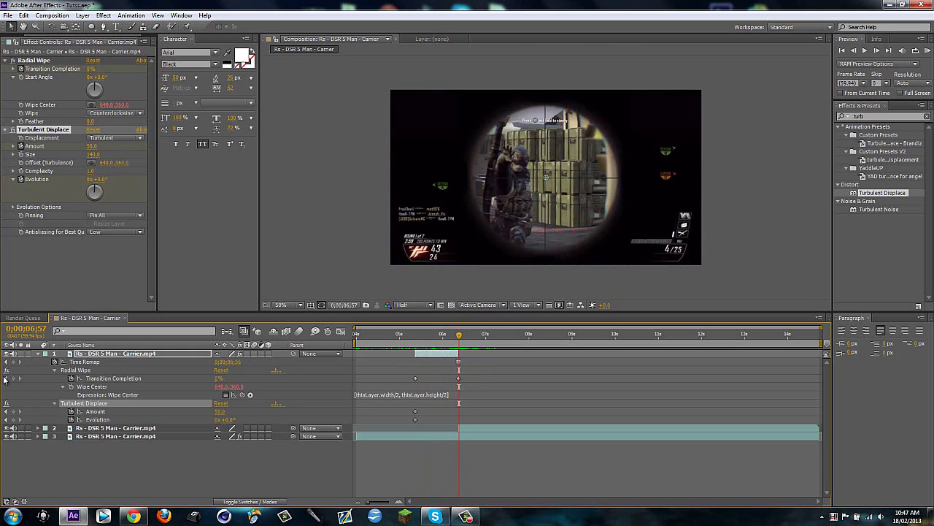
pyautogui.click(5, 378)
pyautogui.click(88, 180)
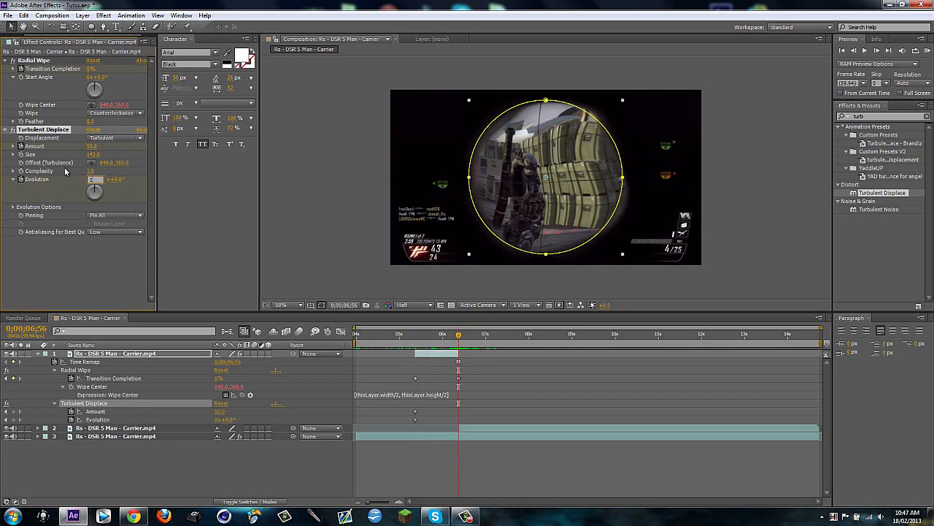
pyautogui.write('1')
pyautogui.moveTo(92, 148); pyautogui.dragTo(72, 146)
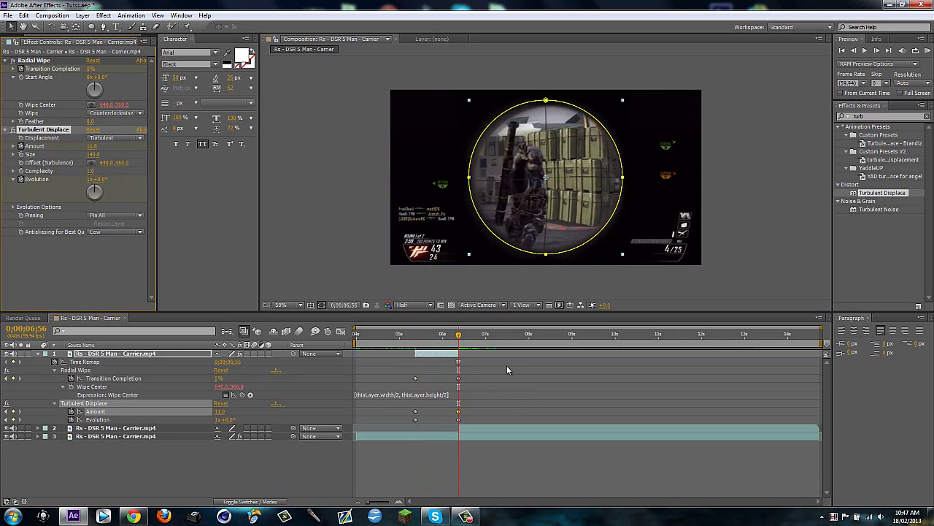
pyautogui.press('u')
# - Find the Fast Blur effect and apply it to the freeze-frame layer
pyautogui.click(879, 119)
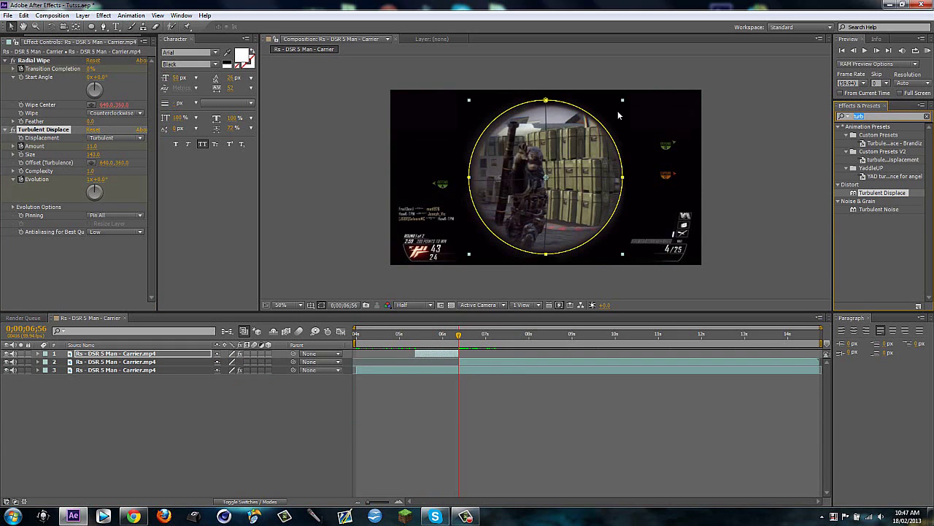
pyautogui.write('fast')
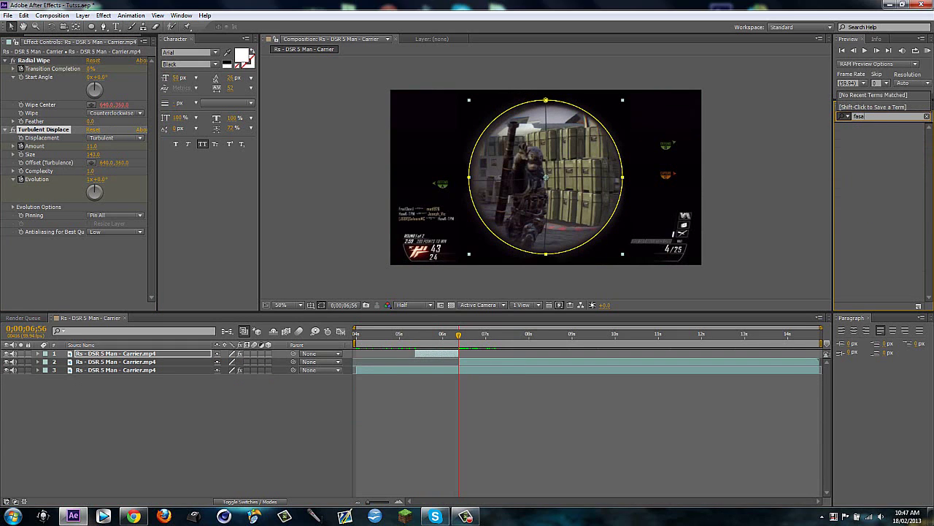
pyautogui.moveTo(869, 218); pyautogui.dragTo(438, 353)
# - Keyframe Fast Blur's Blurriness starting at 0;00;05;56, and set it to 2 ten frames on, at 0;00;06;06
pyautogui.press('u')
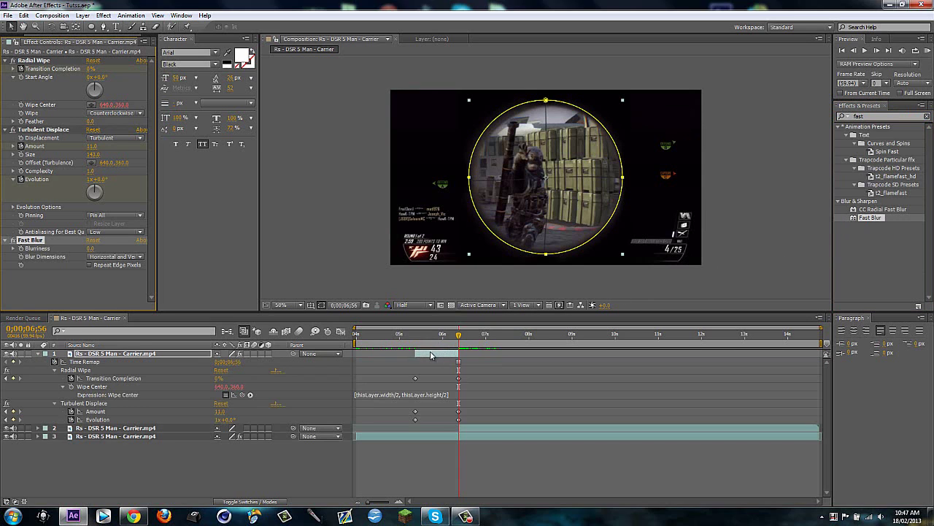
pyautogui.click(6, 379)
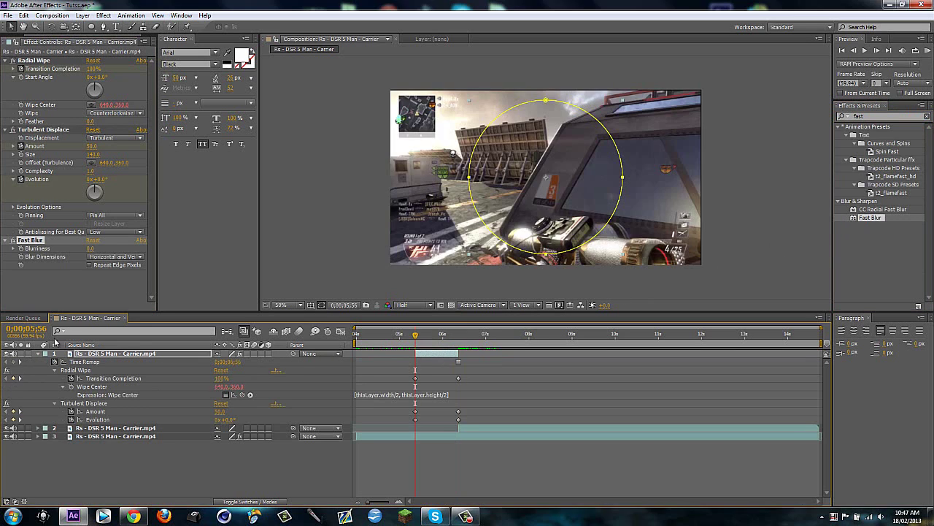
pyautogui.click(23, 256)
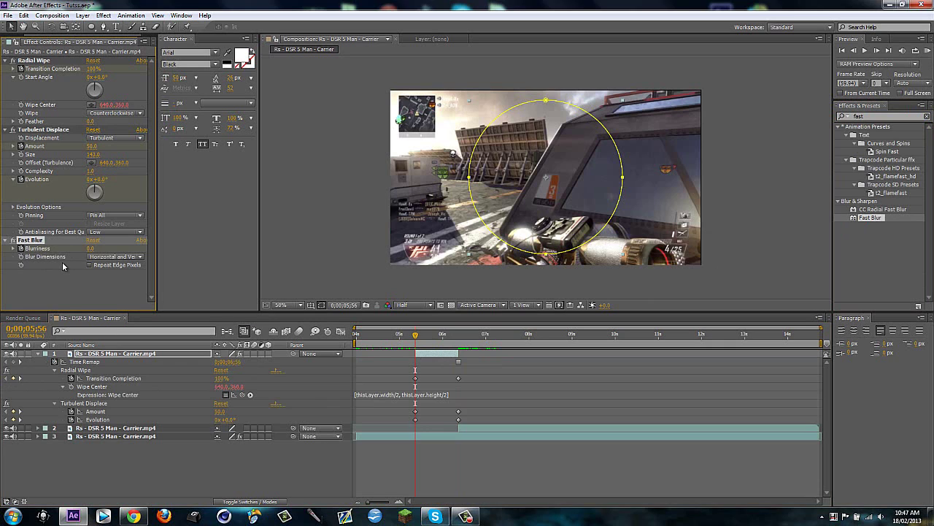
pyautogui.hotkey('shift', 'pagedown')
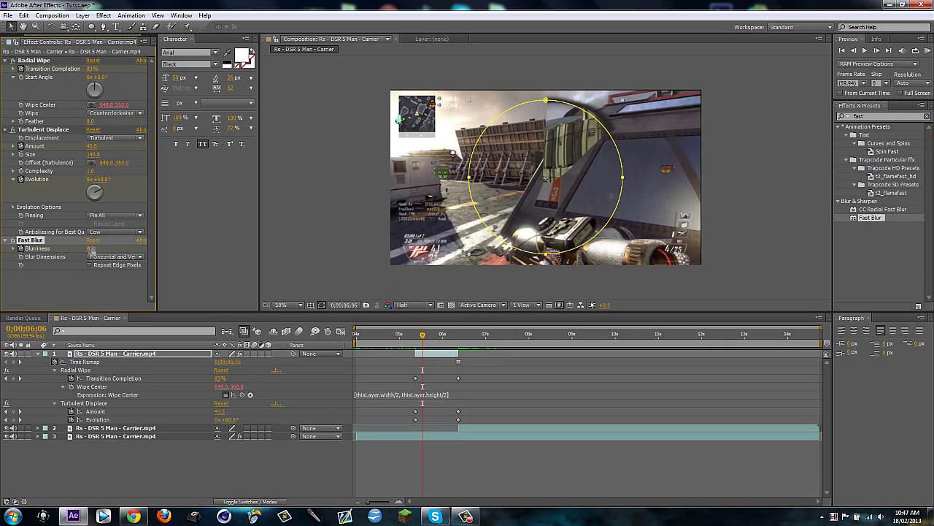
pyautogui.click(91, 248)
pyautogui.write('2')
pyautogui.press('Return')
# - Add a Blurriness keyframe at 0;00;06;46 that holds the current value of 2
pyautogui.press('space')
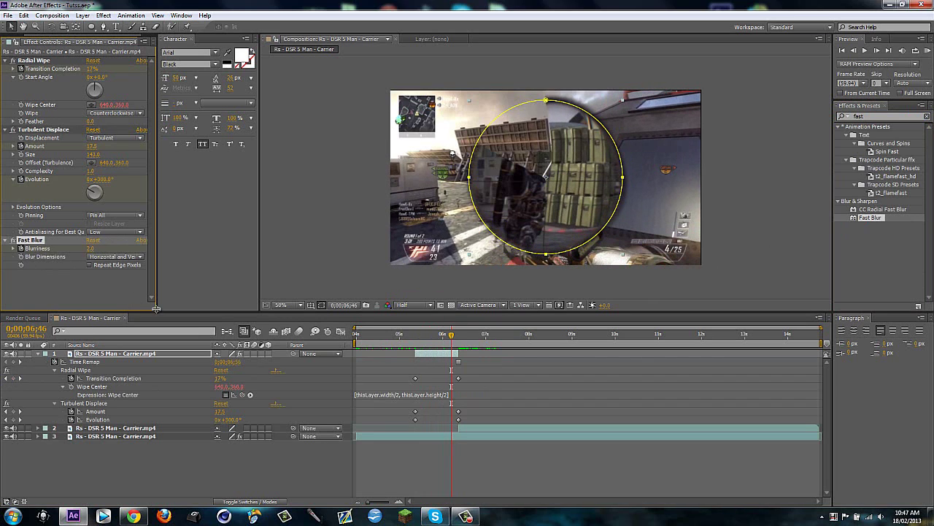
pyautogui.press('u')
pyautogui.press('u')
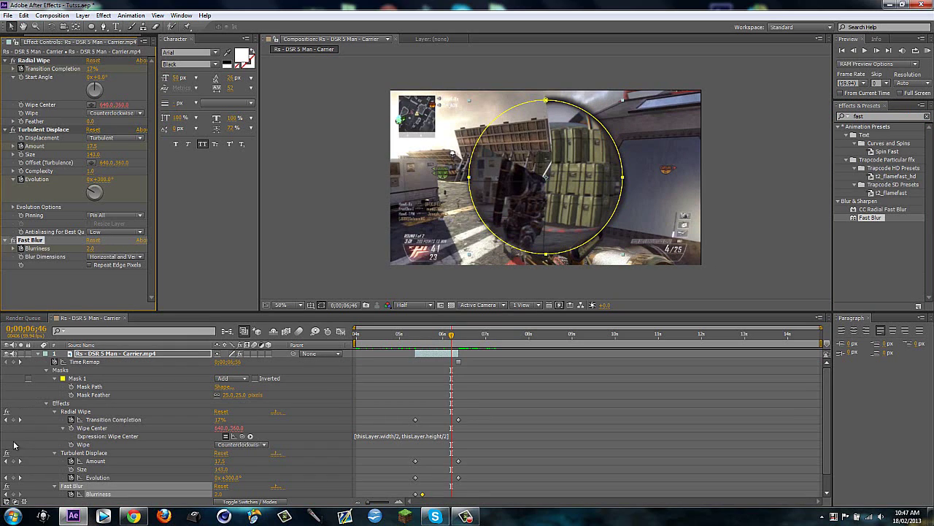
pyautogui.click(14, 497)
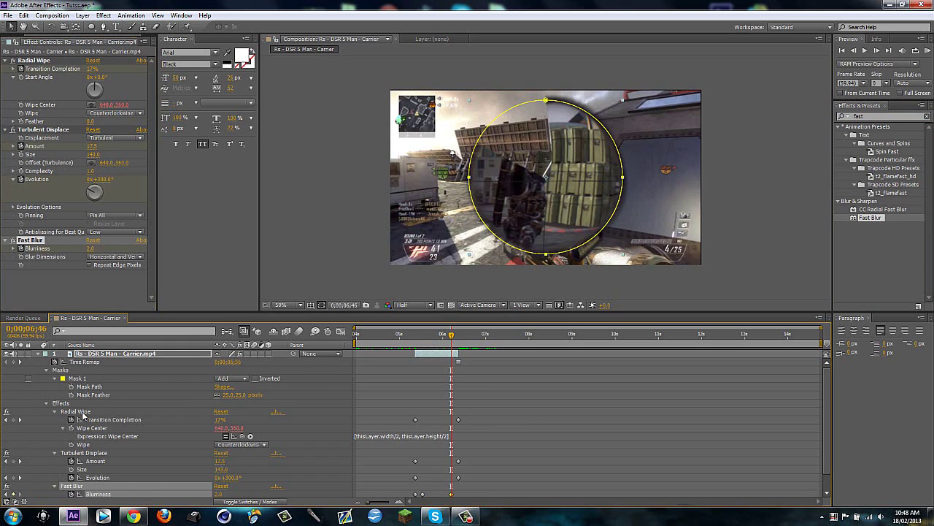
# - Set Fast Blur's Blurriness to 0 at 0;00;06;56 on the freeze-frame layer
pyautogui.press('k')
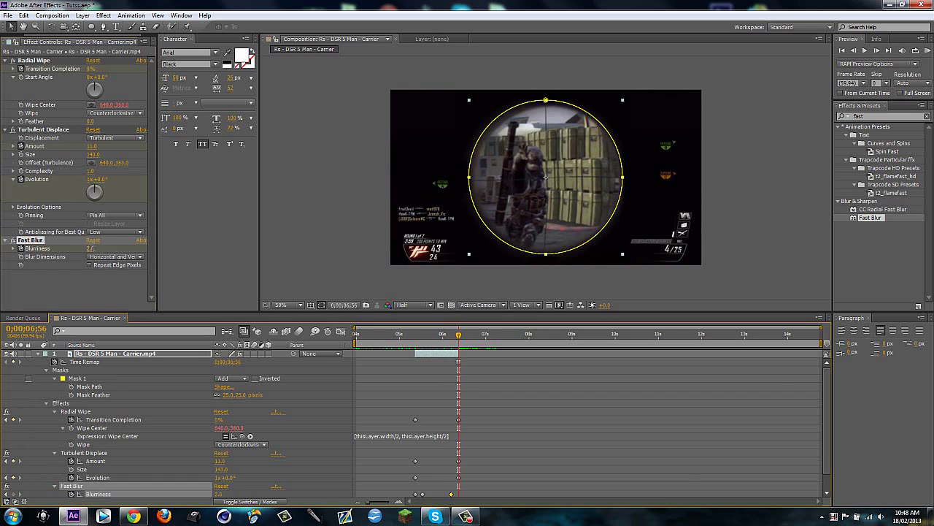
pyautogui.click(90, 248)
pyautogui.write('0')
pyautogui.press('Return')
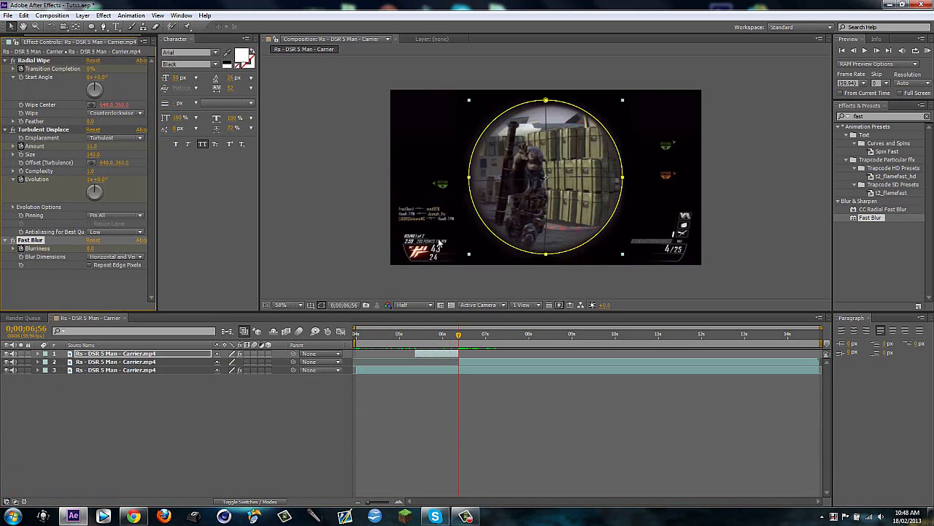
# - Apply Easy Ease to all Radial Wipe, Turbulent Displace and Fast Blur keyframes on the freeze-frame layer
pyautogui.press('u')
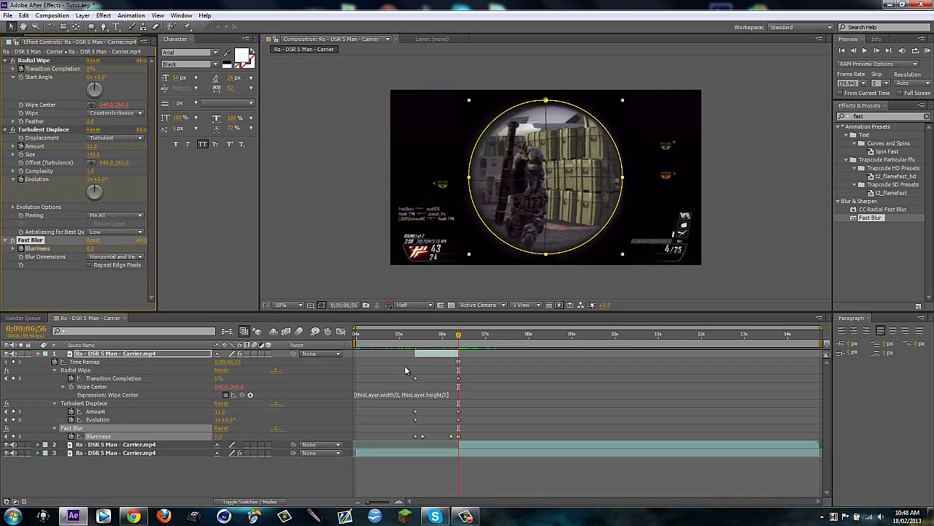
pyautogui.moveTo(405, 367); pyautogui.dragTo(468, 438)
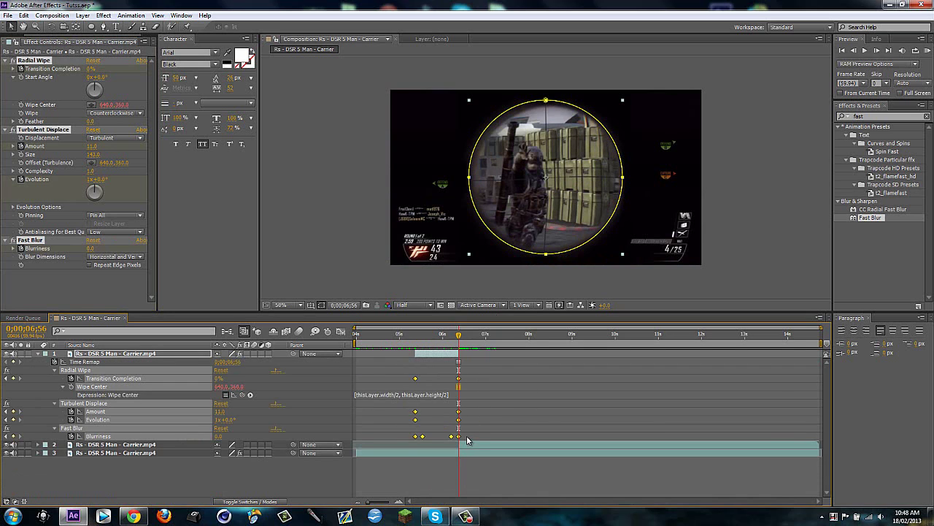
pyautogui.press('F9')
pyautogui.moveTo(625, 501); pyautogui.dragTo(534, 484)
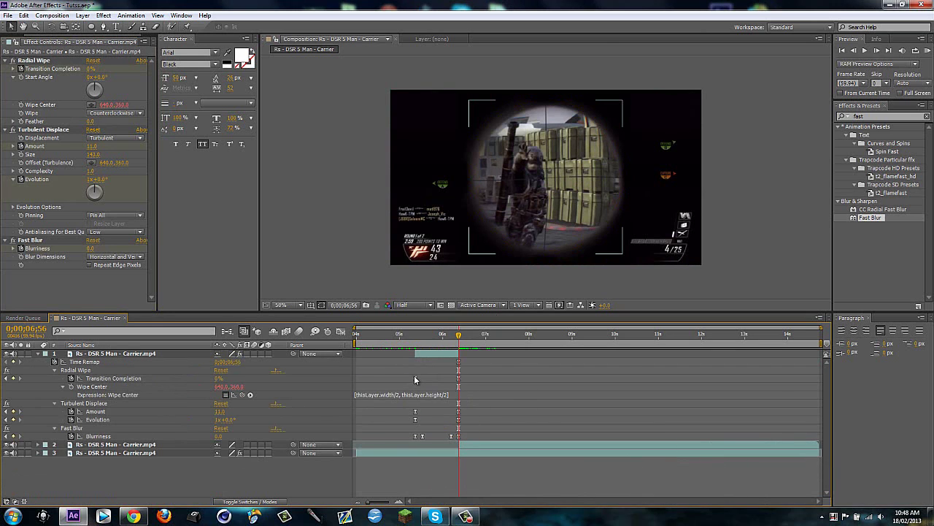
# - Reselect the effect keyframes and look at the Keyframe Assistant options, dismissing them and collapsing the freeze-frame layer
pyautogui.moveTo(459, 376); pyautogui.dragTo(400, 442)
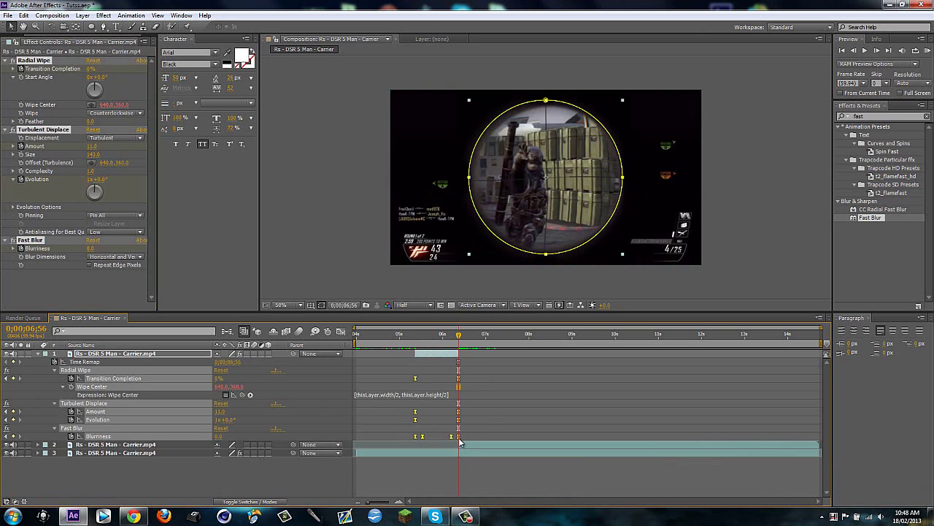
pyautogui.rightClick(458, 437)
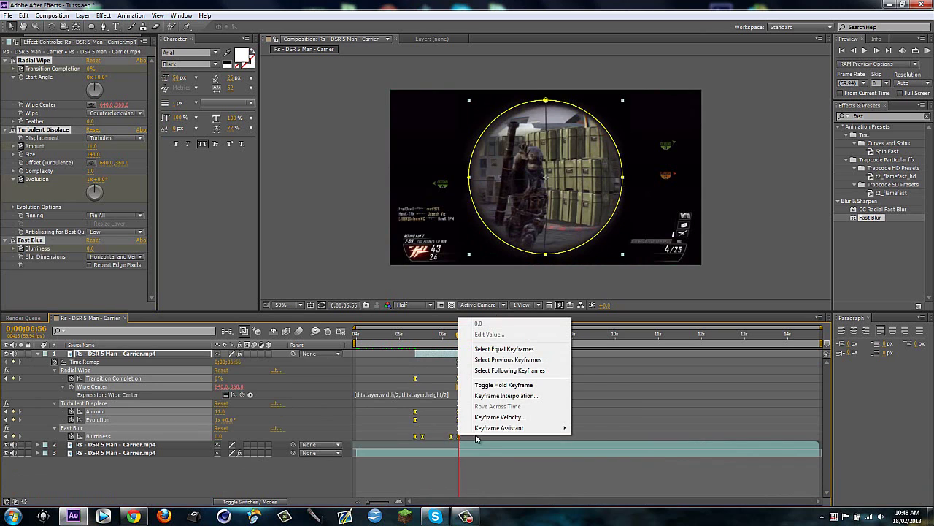
pyautogui.moveTo(482, 428)
pyautogui.click(274, 483)
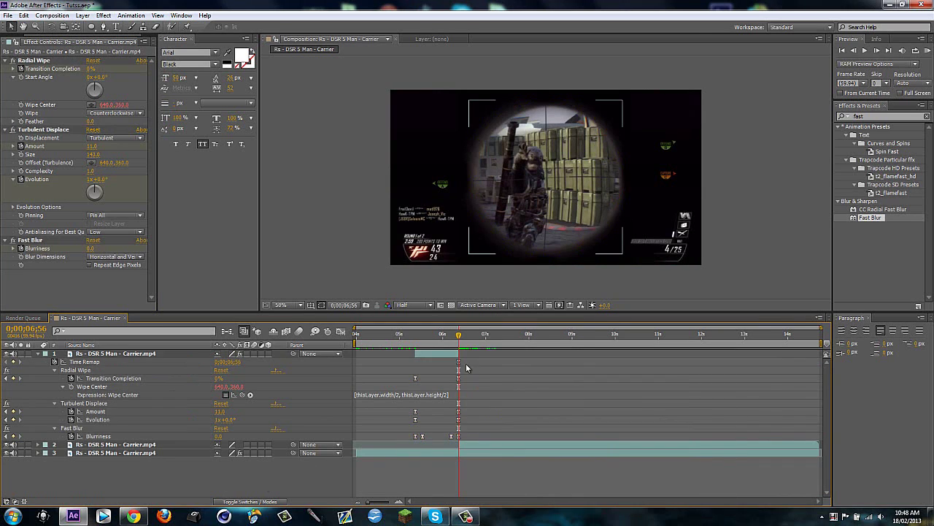
pyautogui.click(435, 353)
pyautogui.press('u')
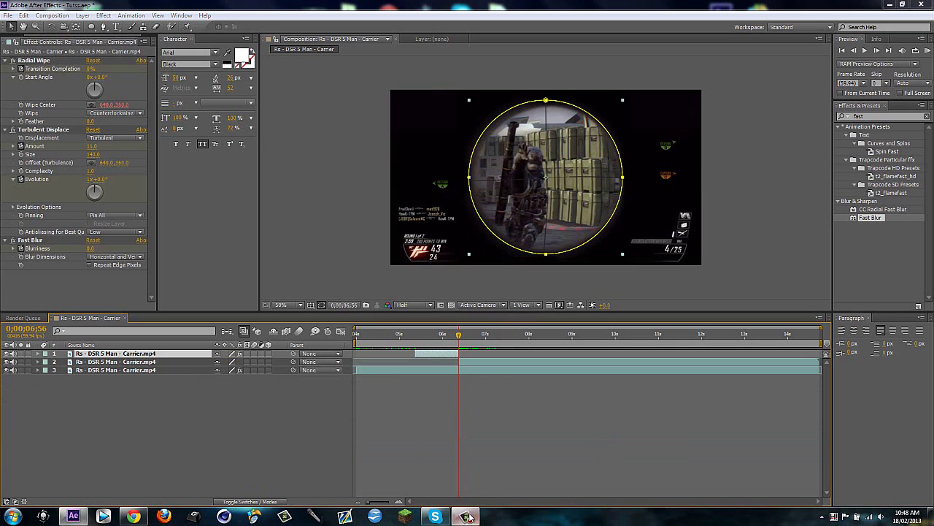
# - Trim the end of the bottom gameplay layer to 0;00;07;20, after the shot
pyautogui.moveTo(436, 337); pyautogui.dragTo(477, 323)
pyautogui.click(501, 362)
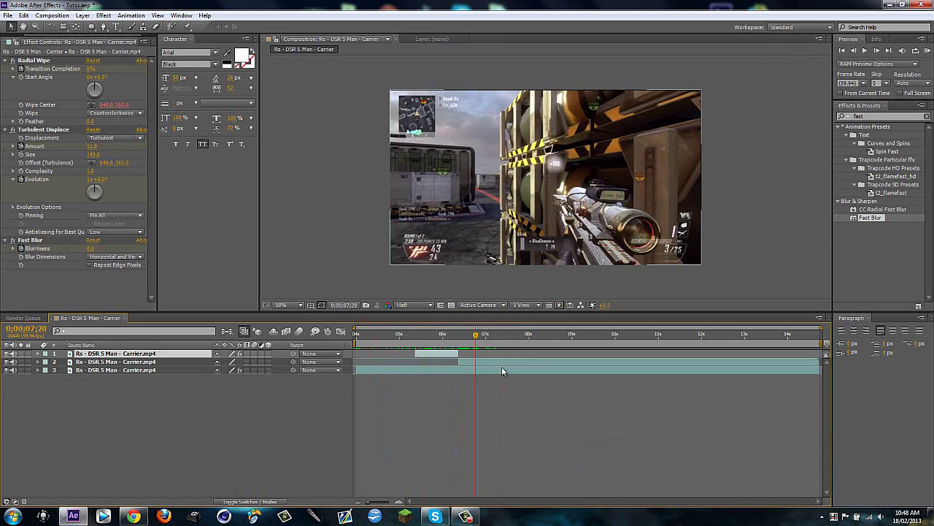
pyautogui.click(491, 370)
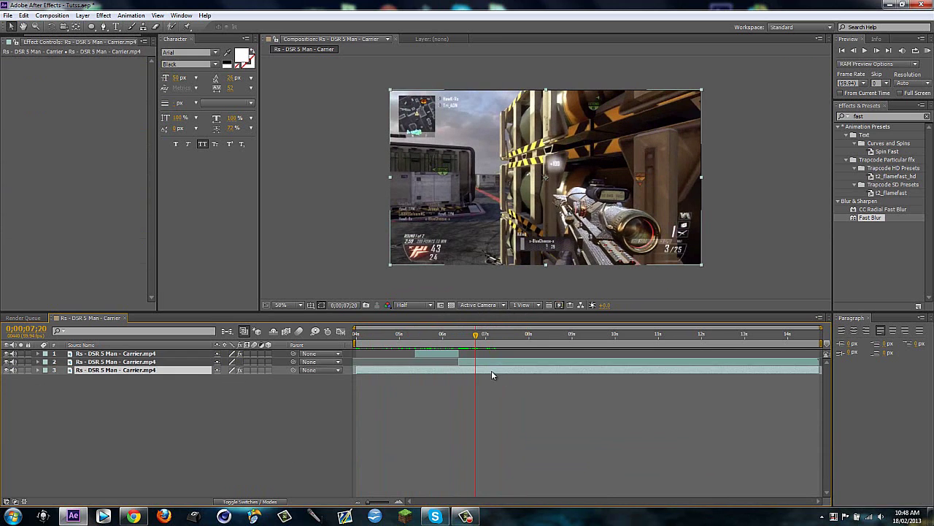
# - Duplicate the second layer and trim the end of the lower copy to 0;00;07;20
pyautogui.click(485, 361)
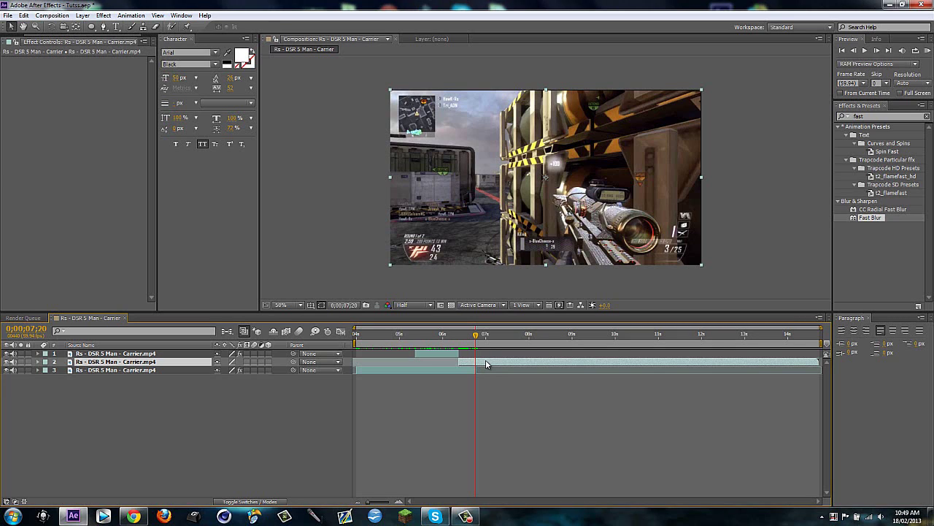
pyautogui.hotkey('ctrl', 'd')
pyautogui.click(488, 372)
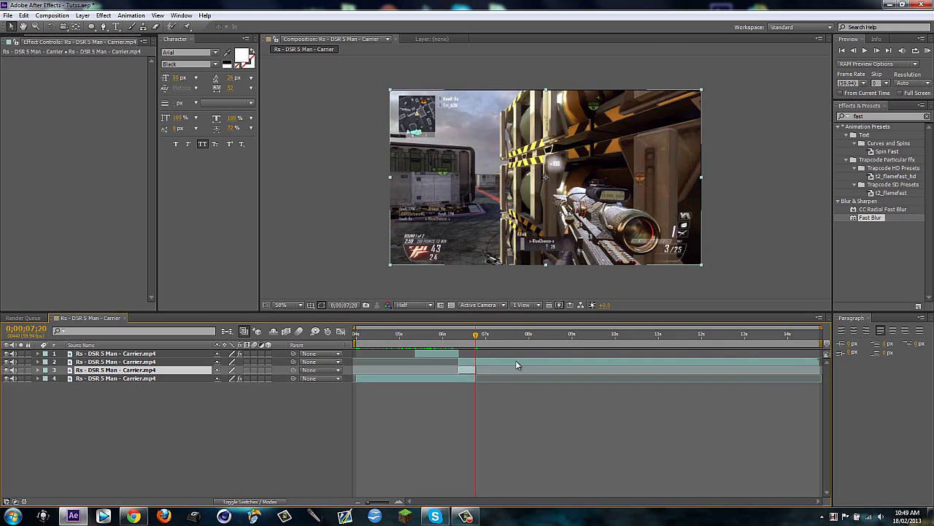
# - Trim the start of the upper copy to 0;00;07;20 and duplicate the trimmed layer
pyautogui.click(505, 362)
pyautogui.hotkey('alt', '[')
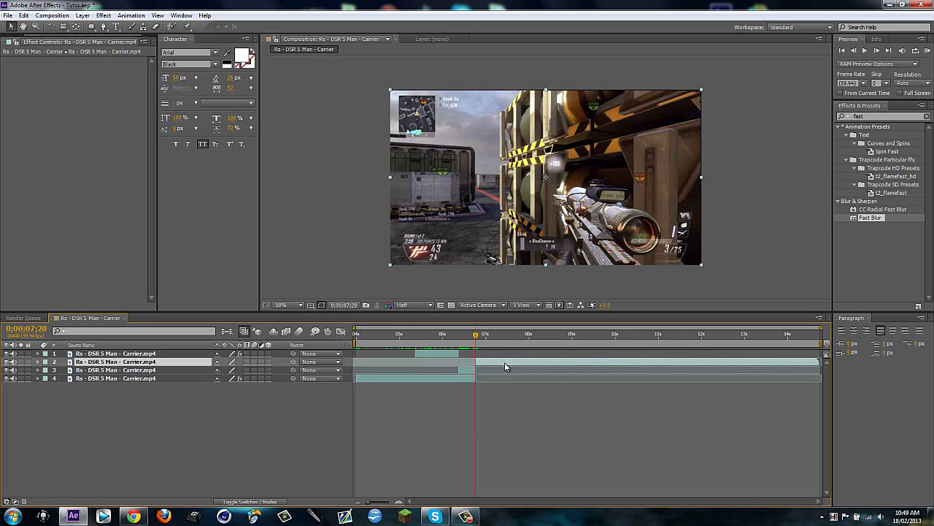
pyautogui.hotkey('ctrl', 'd')
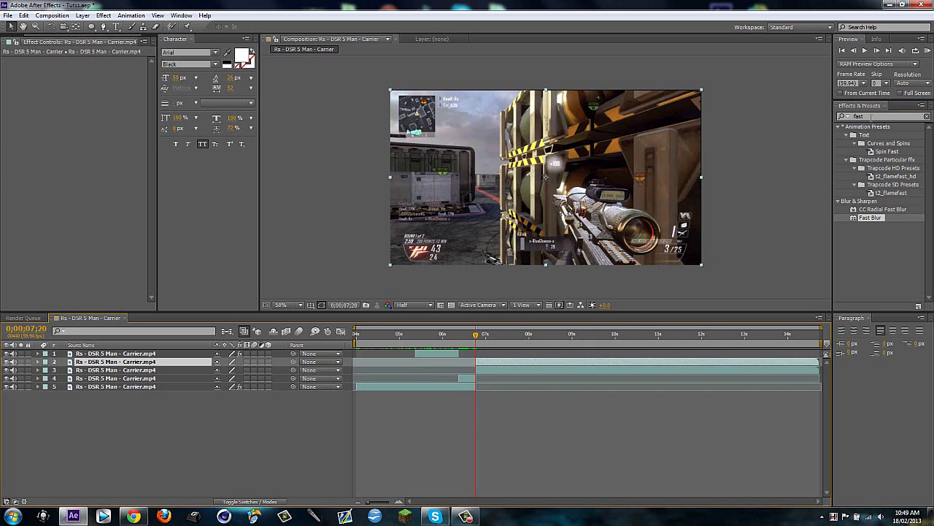
# - Apply the Twixtor Pro effect to the third layer and set its input frame rate to 59.940
pyautogui.doubleClick(871, 117)
pyautogui.write('twi')
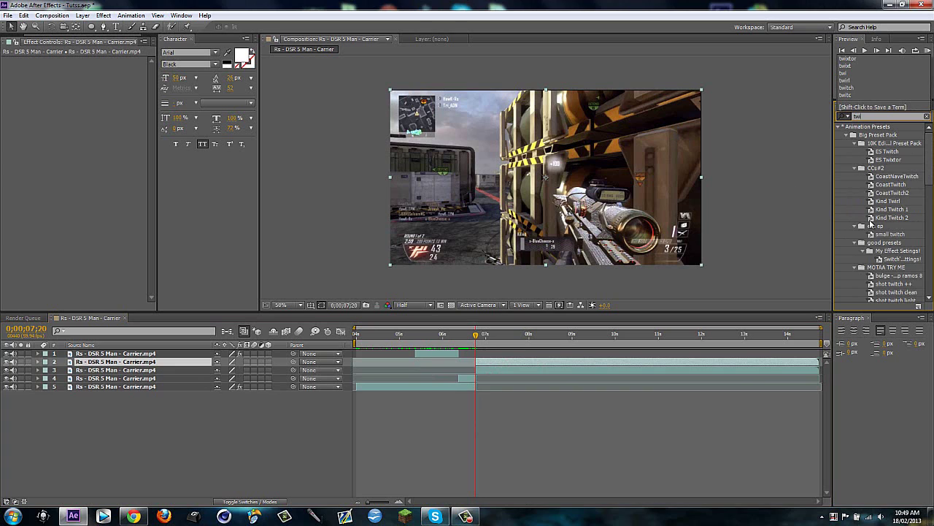
pyautogui.write('x')
pyautogui.moveTo(882, 194); pyautogui.dragTo(561, 374)
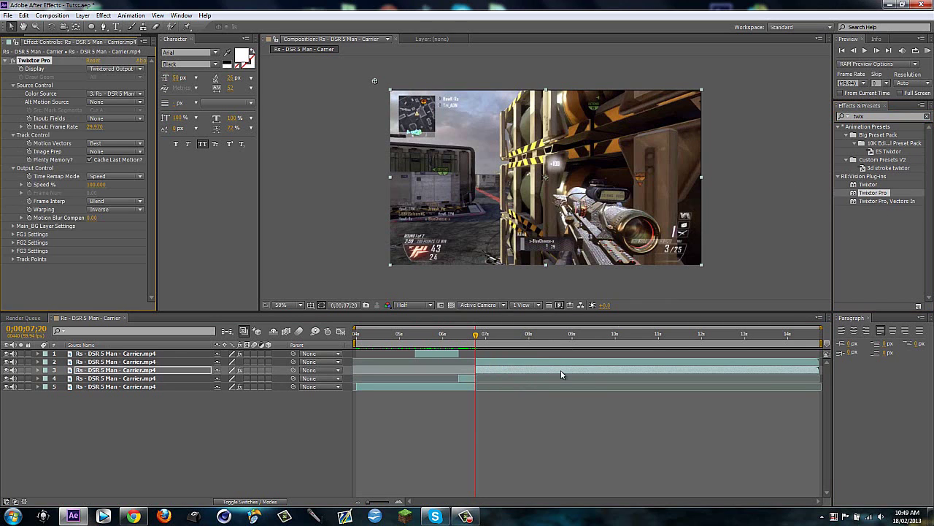
pyautogui.click(94, 126)
pyautogui.press('Return')
# - Animate Twixtor's Speed % on the third layer, setting it to 10 at 0;00;07;21, one frame after the layer's start
pyautogui.press('pagedown')
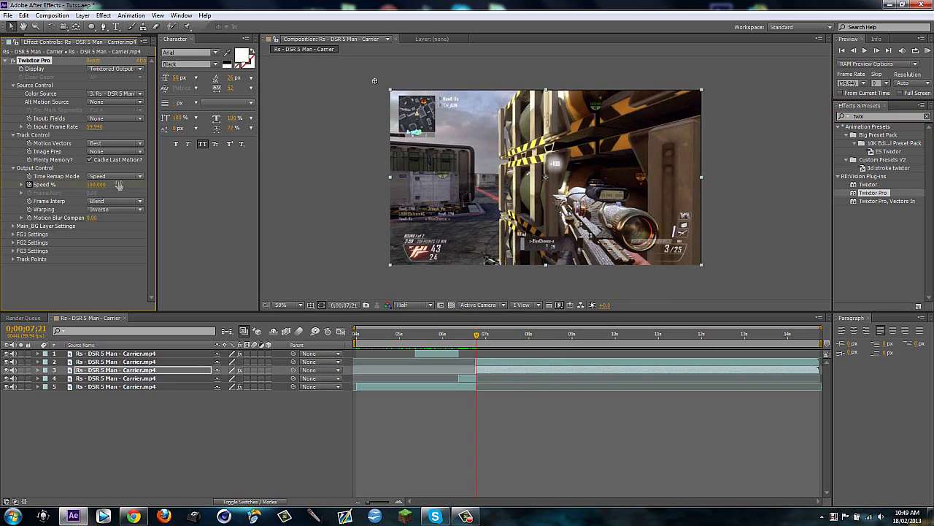
pyautogui.click(95, 185)
pyautogui.write('10')
pyautogui.press('Return')
# - Duplicate the second layer, then trim the upper copy's end and the lower copy's start to 0;00;09;01, on the scoped-in view
pyautogui.click(488, 362)
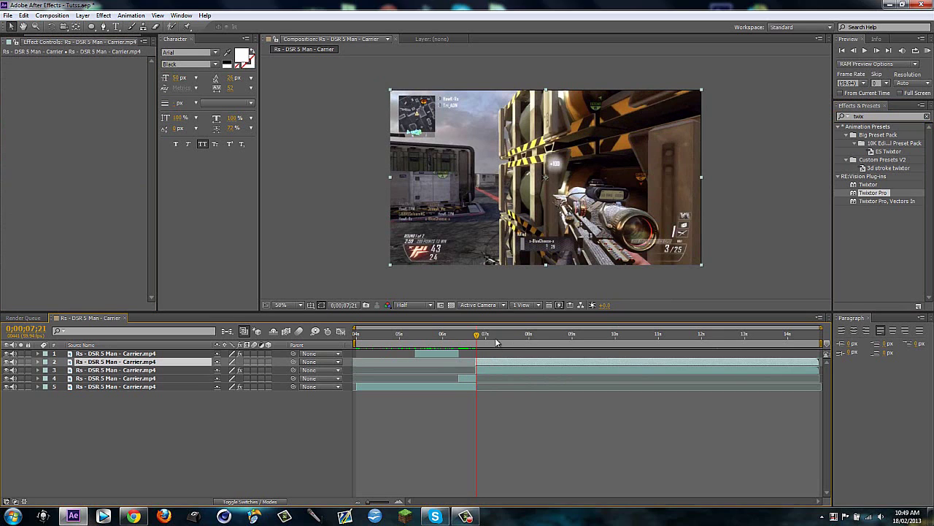
pyautogui.moveTo(478, 338); pyautogui.dragTo(548, 336)
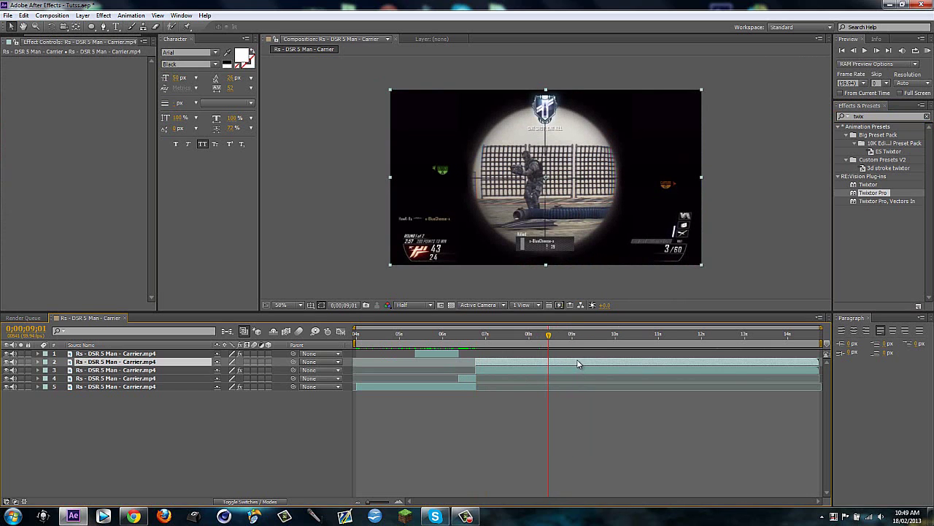
pyautogui.hotkey('ctrl', 'd')
pyautogui.hotkey('alt', ']')
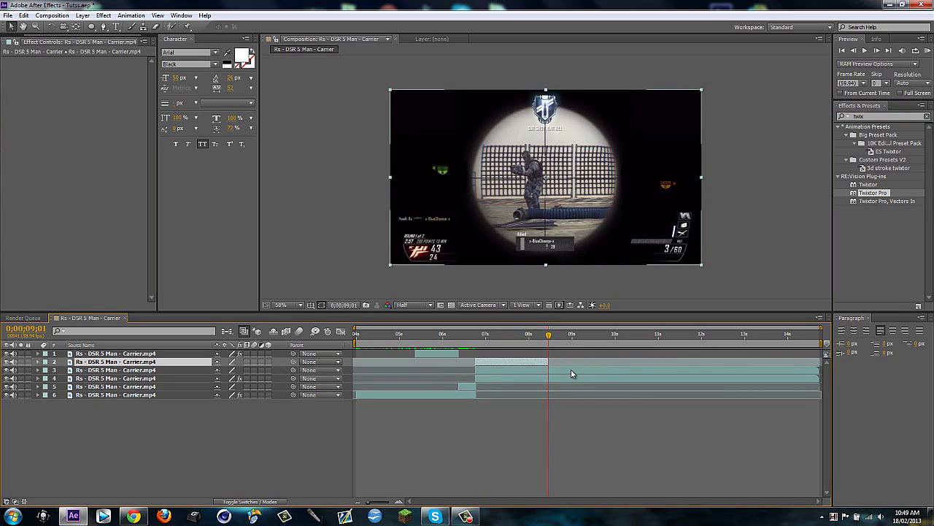
pyautogui.click(572, 370)
pyautogui.hotkey('alt', '[')
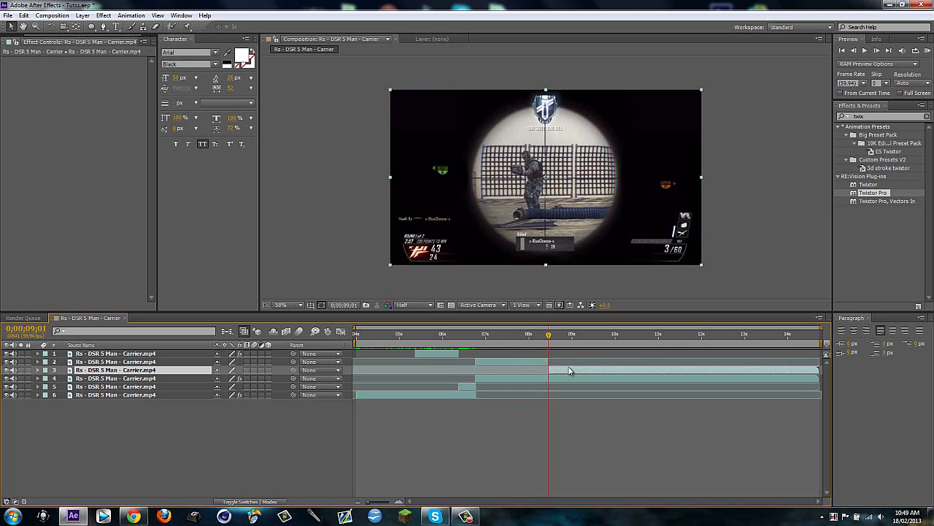
# - Freeze the second layer on its frame at 0;00;09;01 and collapse its time remap property
pyautogui.rightClick(525, 362)
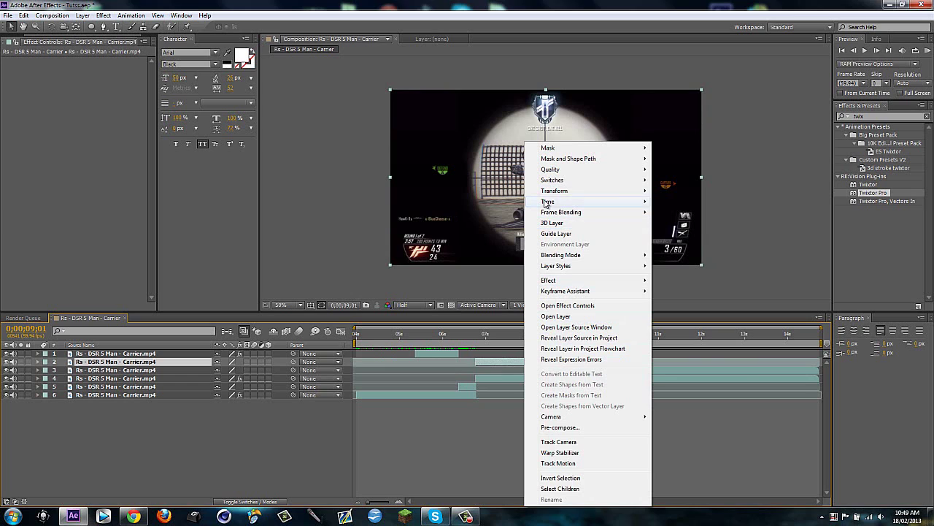
pyautogui.moveTo(584, 202)
pyautogui.click(682, 234)
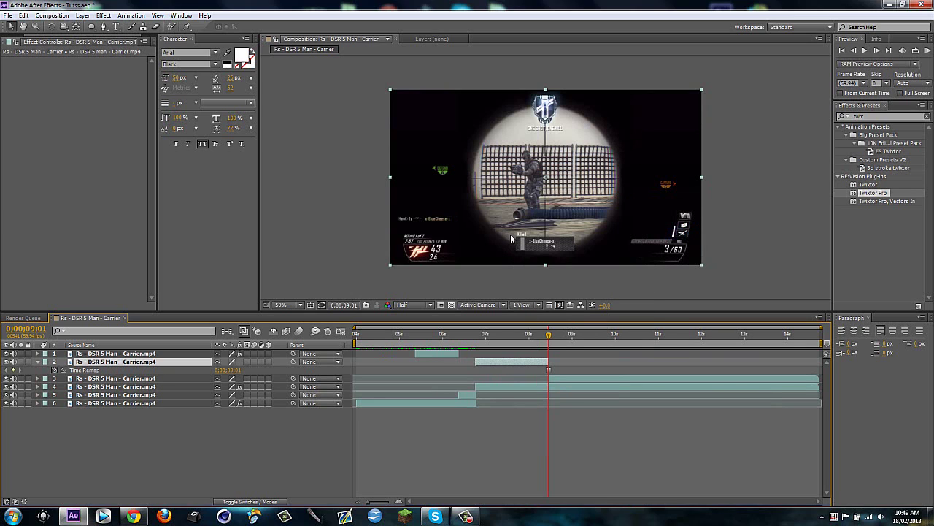
pyautogui.press('u')
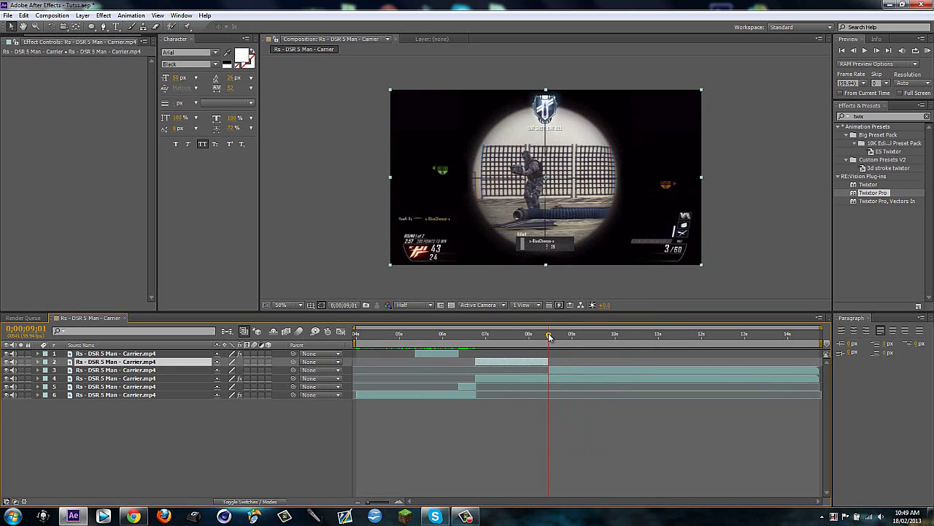
# - Draw a circular mask around the scope on the frozen second layer and slightly feather its edge
pyautogui.click(91, 26)
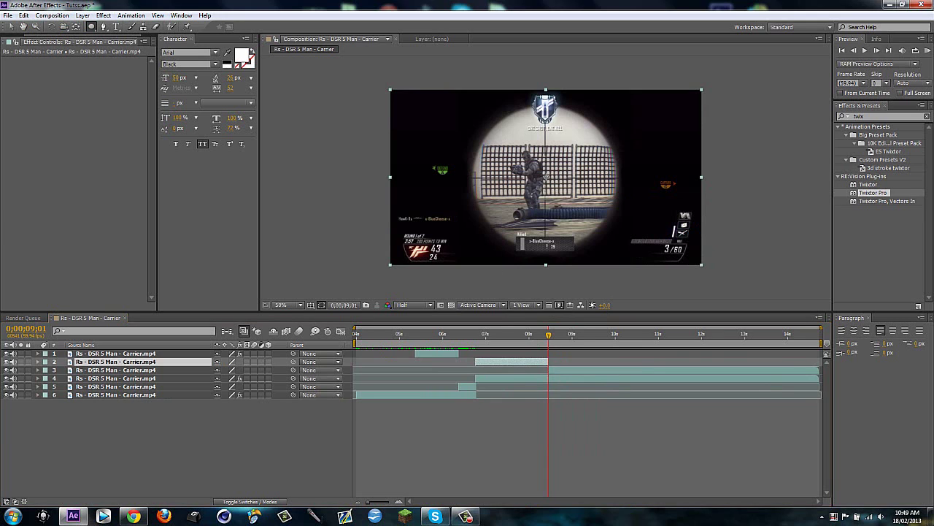
pyautogui.moveTo(546, 177); pyautogui.dragTo(622, 230)
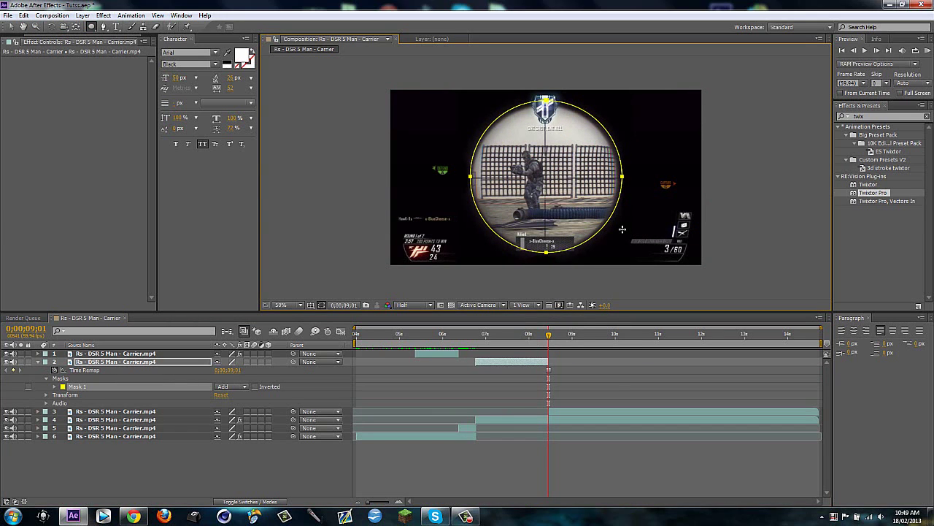
pyautogui.press('v')
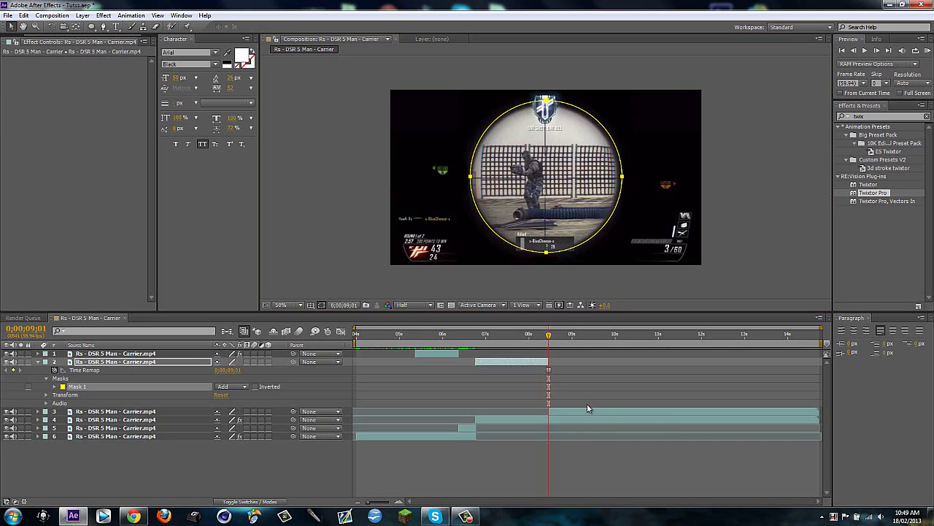
pyautogui.press('f')
pyautogui.moveTo(229, 379); pyautogui.dragTo(237, 381)
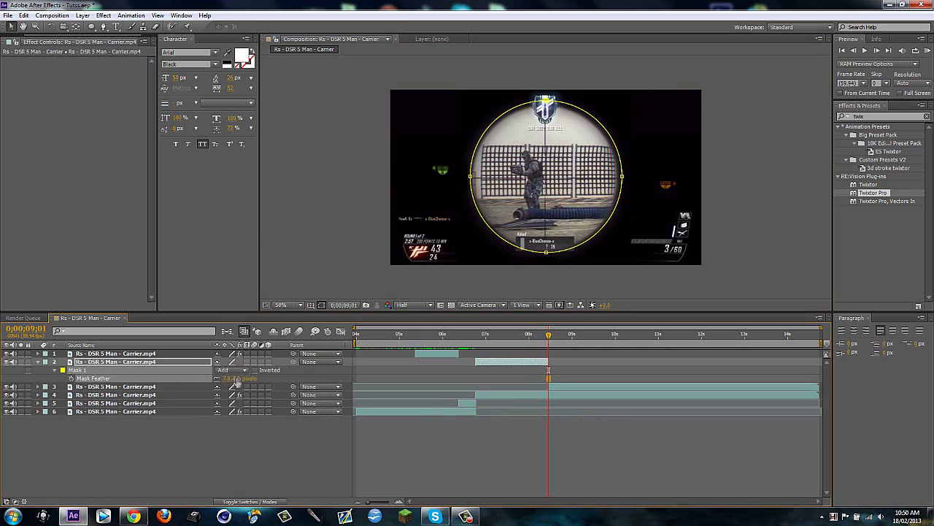
pyautogui.press('f')
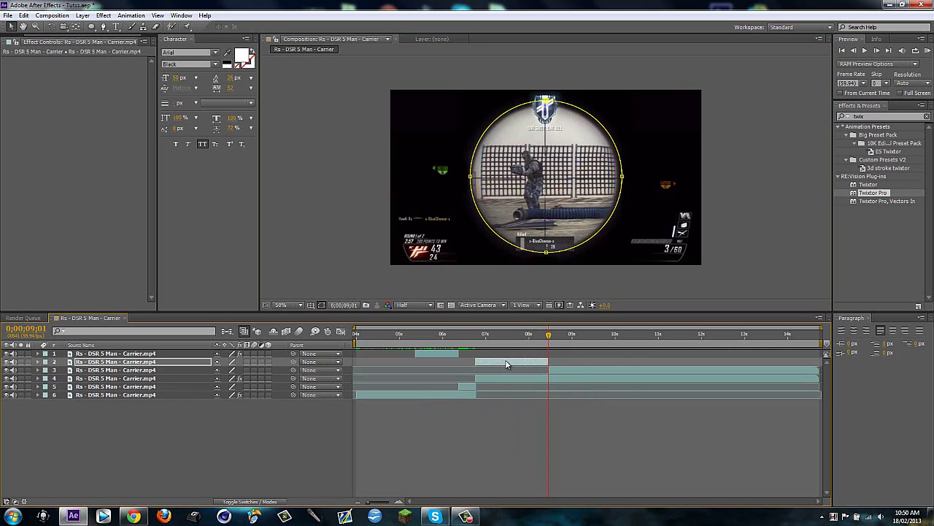
# - Trim the start of the masked freeze-frame layer to 0;00;08;01
pyautogui.hotkey('shift', 'pageup')
pyautogui.hotkey('shift', 'pageup')
pyautogui.hotkey('shift', 'pageup')
pyautogui.hotkey('shift', 'pageup')
pyautogui.hotkey('shift', 'pageup')
pyautogui.hotkey('shift', 'pageup')
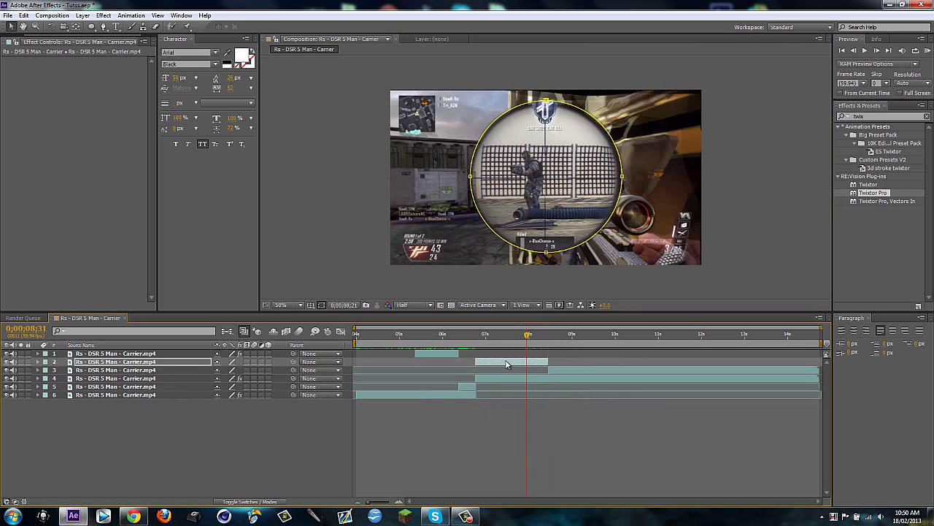
pyautogui.hotkey('alt', '[')
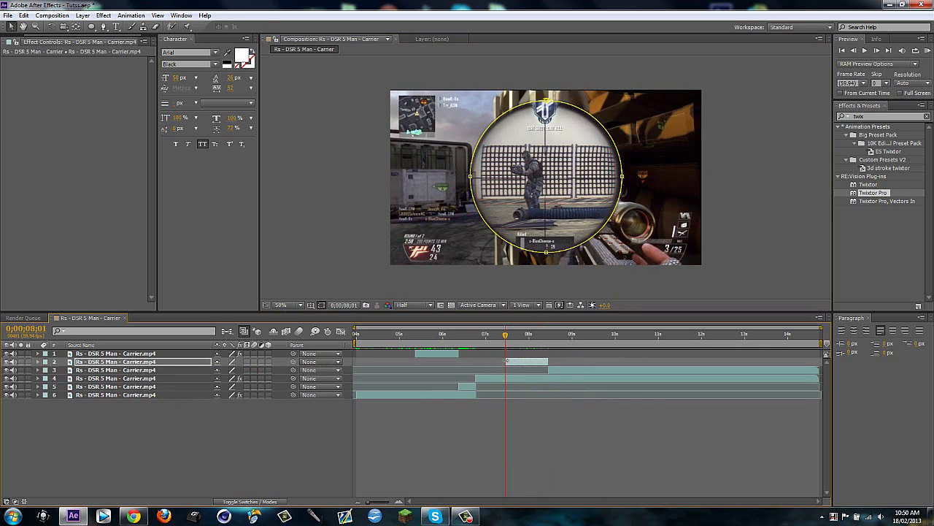
# - Find the Distort effect Offset and apply it to the masked freeze-frame layer
pyautogui.click(857, 116)
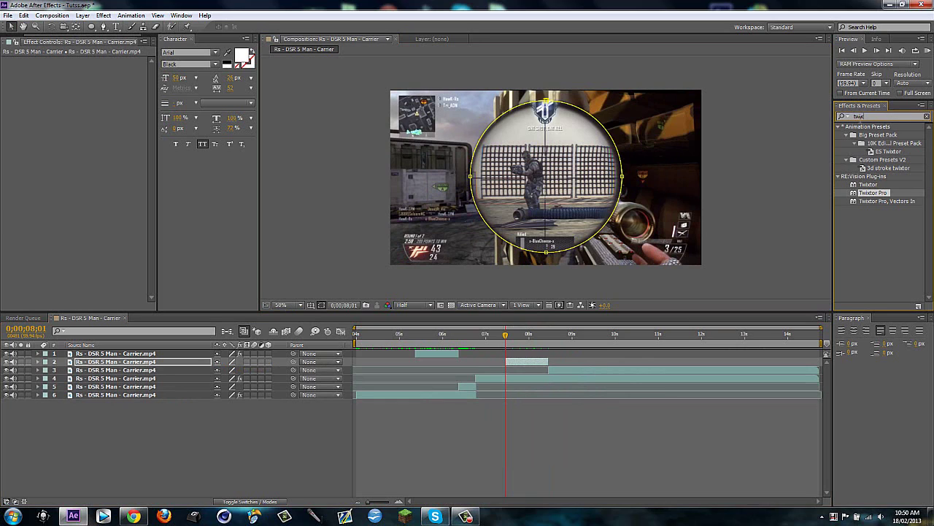
pyautogui.write('offset')
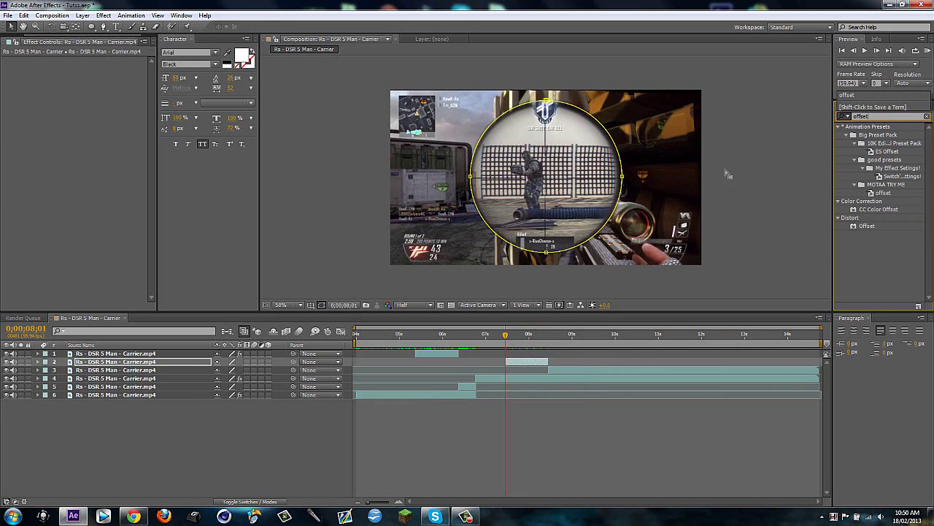
pyautogui.moveTo(858, 231); pyautogui.dragTo(511, 361)
# - Keyframe the scope layer's position so it slides in from -325, 360 at 0;00;08;01 to the centre at 0;00;08;11
pyautogui.press('p')
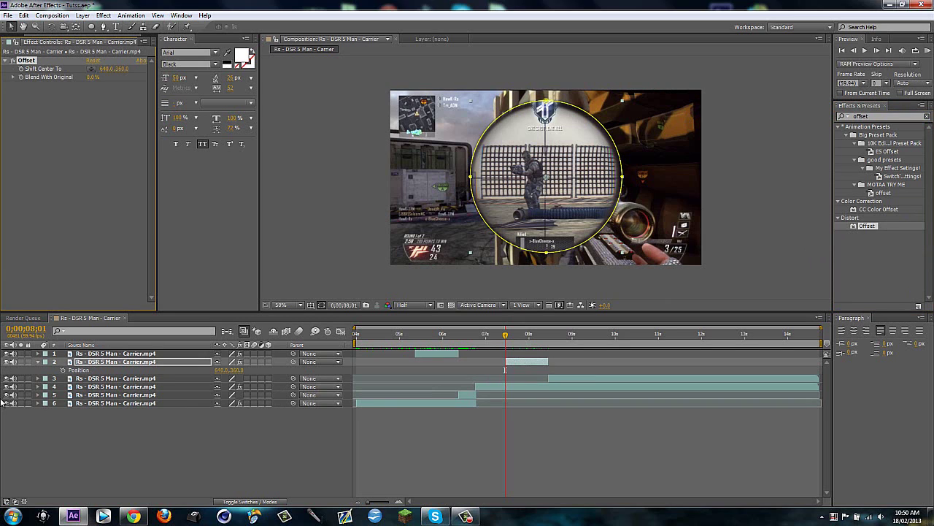
pyautogui.click(64, 370)
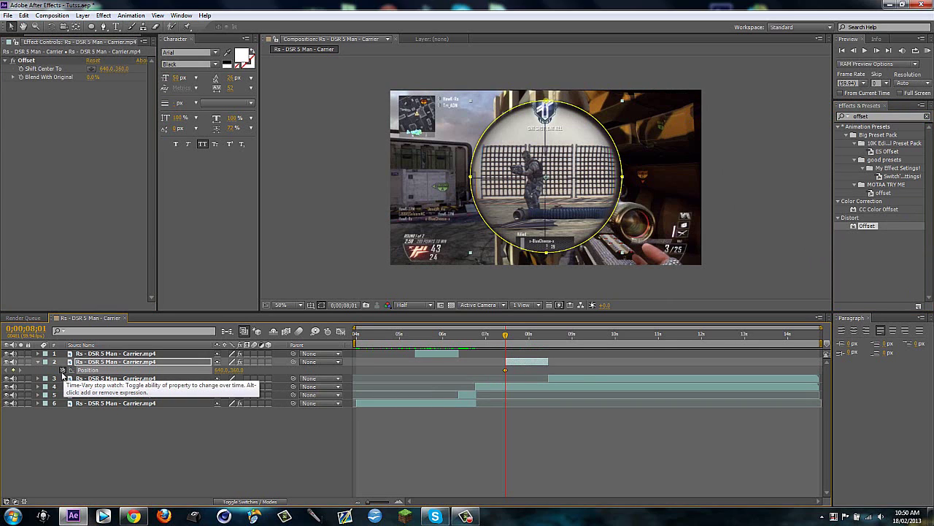
pyautogui.hotkey('shift', 'pagedown')
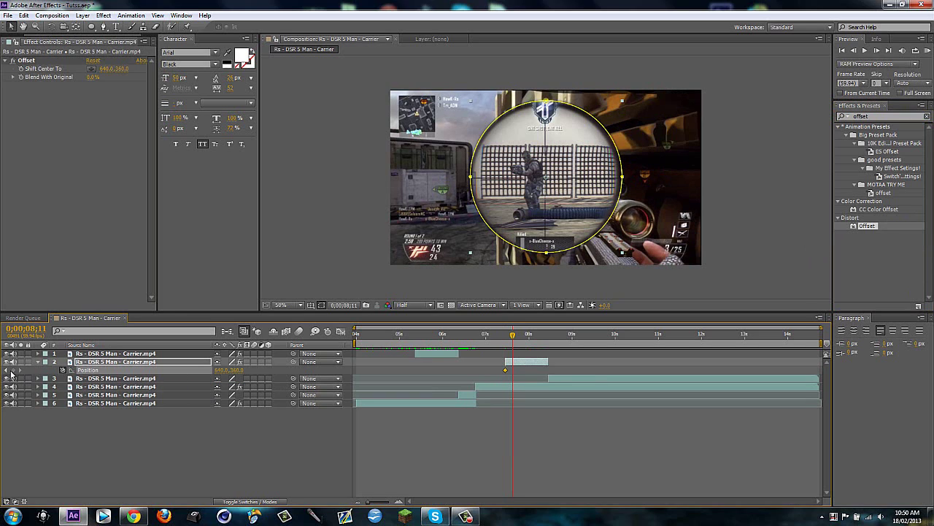
pyautogui.click(12, 370)
pyautogui.click(6, 370)
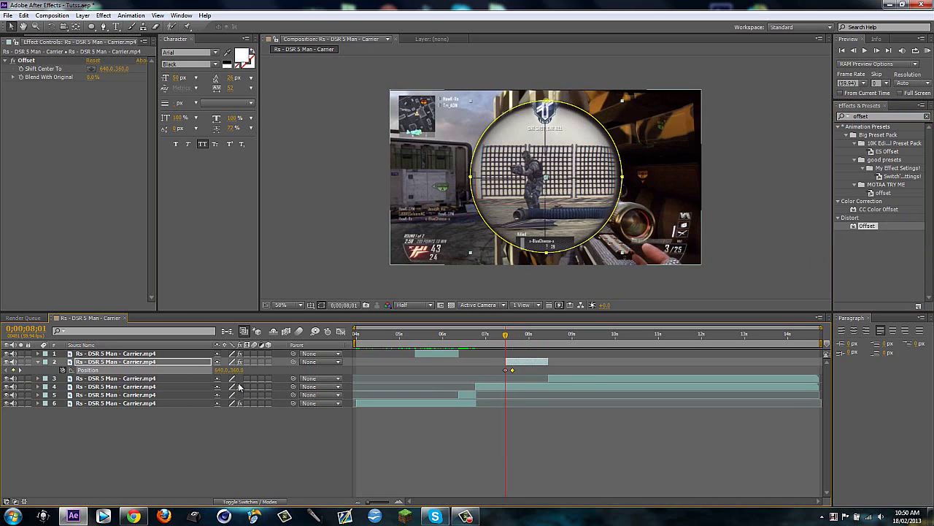
pyautogui.moveTo(236, 371); pyautogui.dragTo(159, 390)
pyautogui.hotkey('ctrl', 'z')
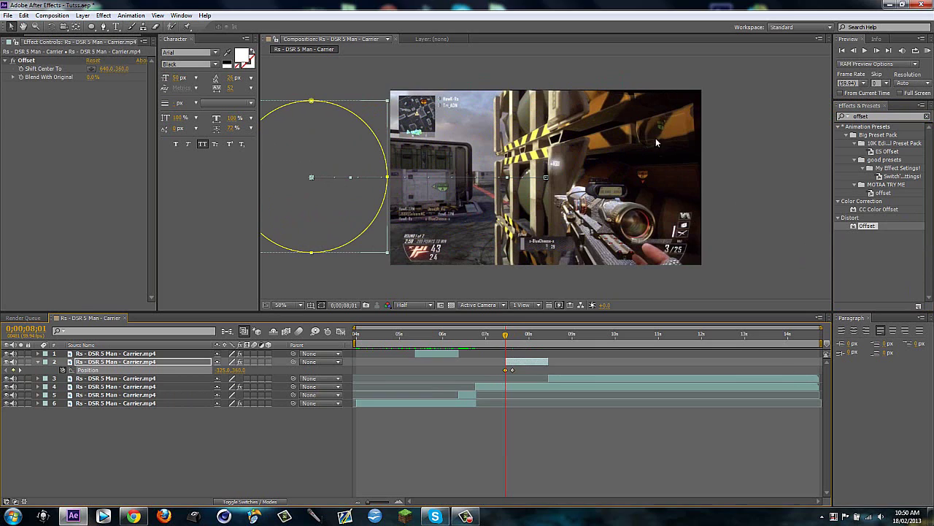
# - Keyframe the Offset effect's Shift Center To from 0;00;08;11, setting it to 3202, 360 at 0;00;09;01
pyautogui.hotkey('shift', 'pagedown')
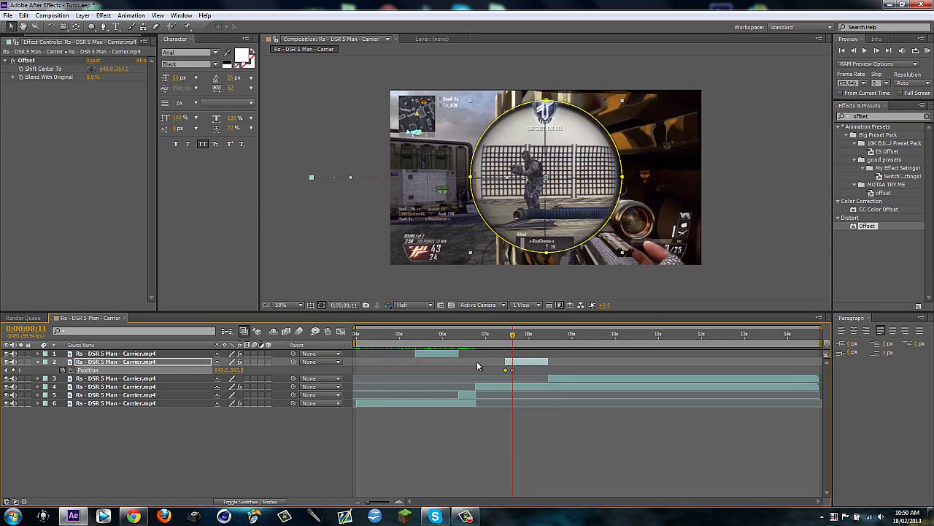
pyautogui.click(22, 71)
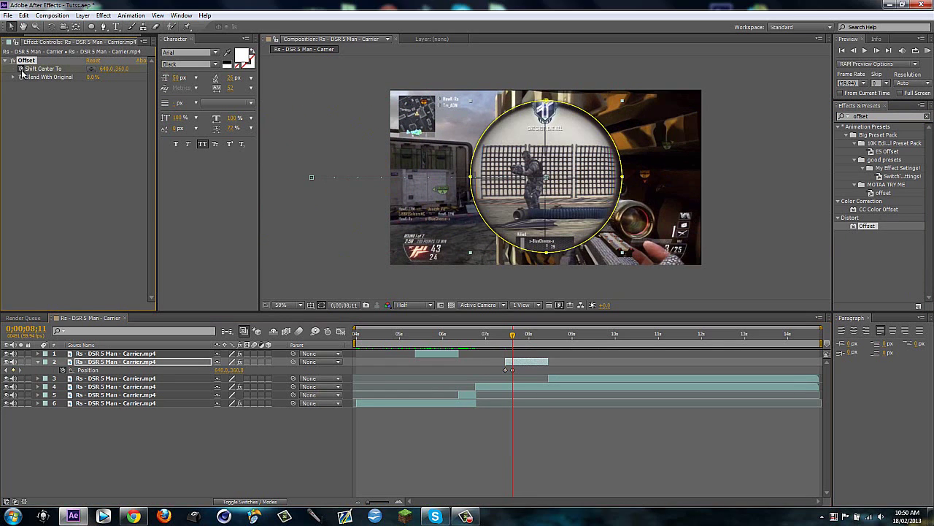
pyautogui.press('space')
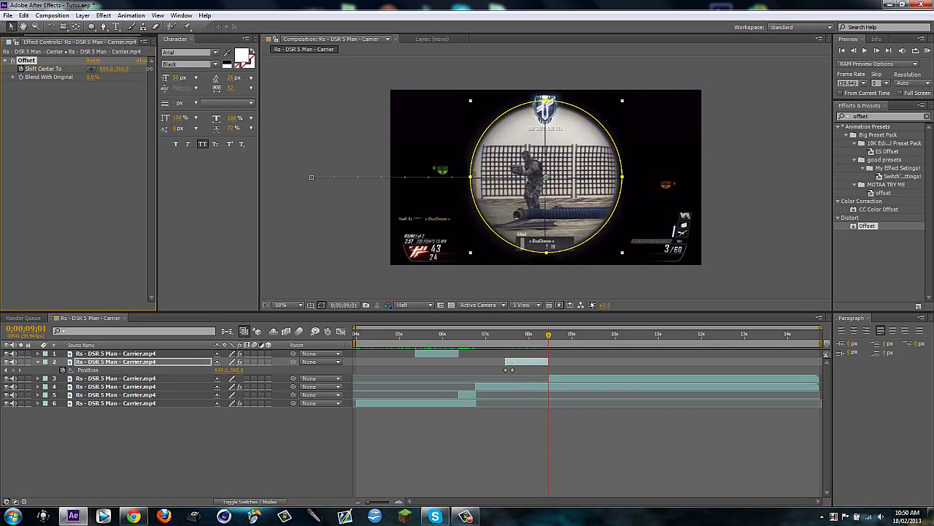
pyautogui.moveTo(114, 69); pyautogui.dragTo(293, 81)
pyautogui.click(262, 423)
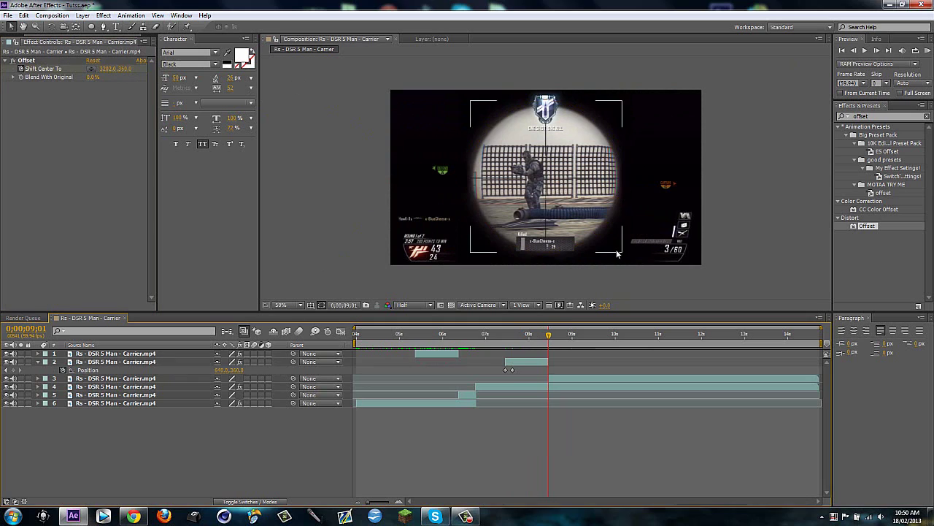
# - Apply Easy Ease to the scope layer's Position and Shift Center To keyframes, then collapse its properties
pyautogui.click(527, 358)
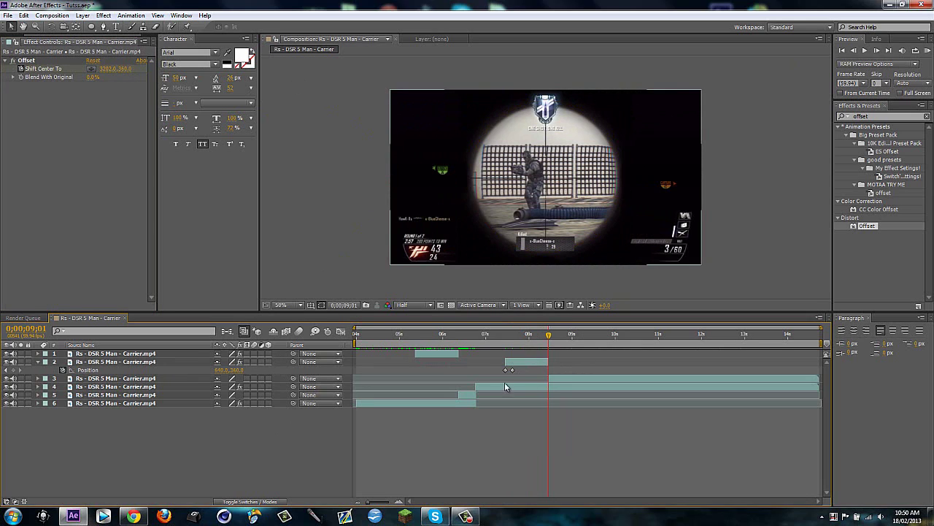
pyautogui.press('u')
pyautogui.moveTo(468, 373); pyautogui.dragTo(561, 402)
pyautogui.moveTo(491, 387); pyautogui.dragTo(558, 403)
pyautogui.rightClick(549, 389)
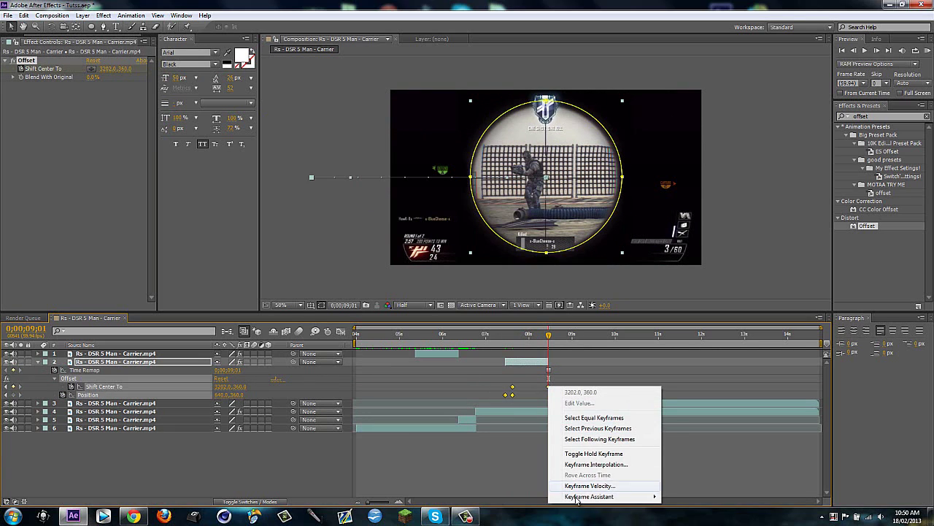
pyautogui.moveTo(577, 497)
pyautogui.click(726, 436)
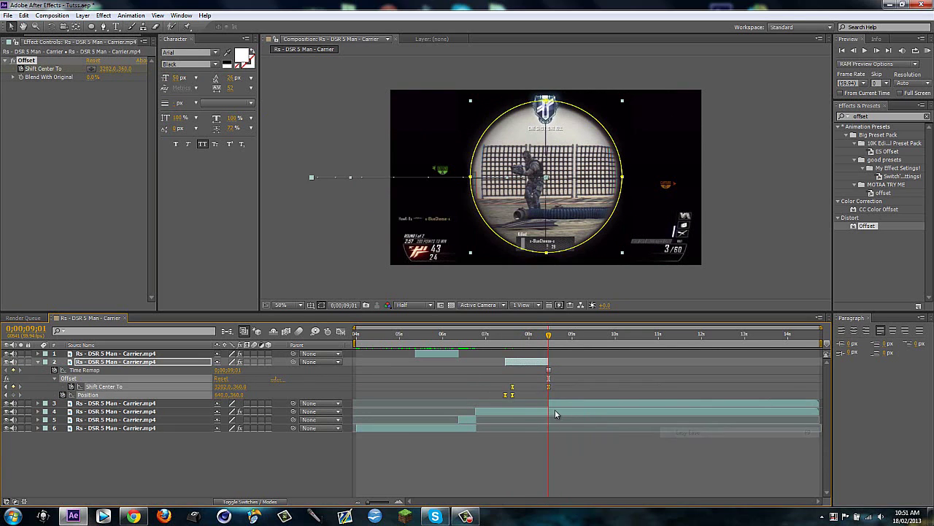
pyautogui.press('u')
pyautogui.click(505, 427)
# - Find the RSMB Pro motion blur effect and apply it to the masked scope layer
pyautogui.moveTo(531, 341); pyautogui.dragTo(509, 334)
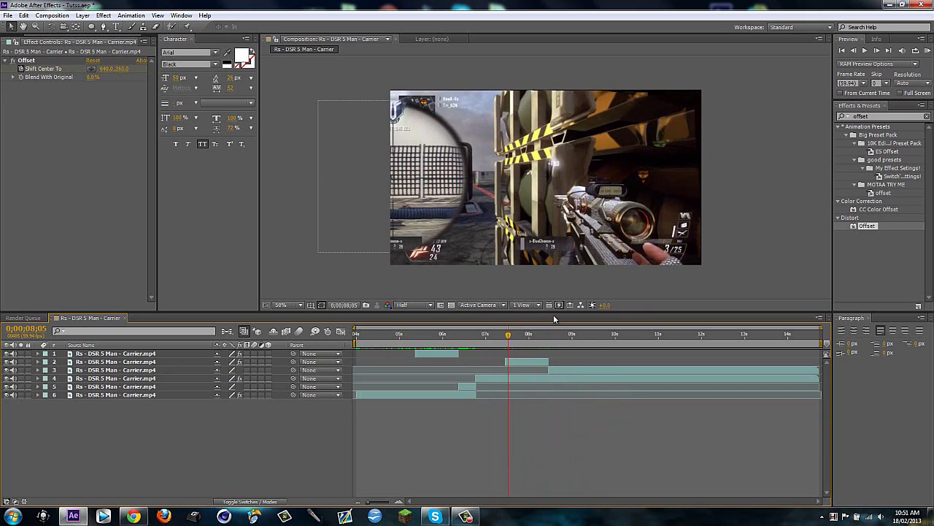
pyautogui.click(892, 117)
pyautogui.write('RSMB')
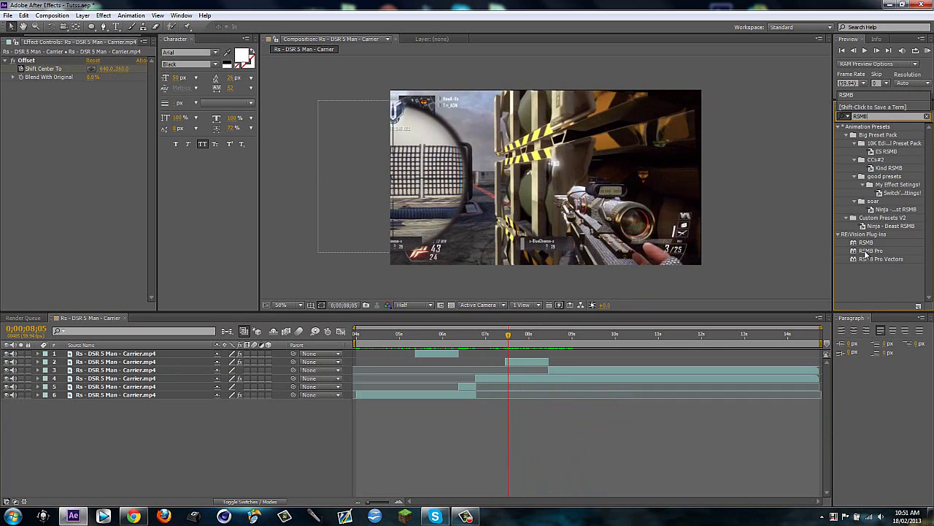
pyautogui.moveTo(866, 253); pyautogui.dragTo(529, 333)
pyautogui.click(526, 362)
pyautogui.click(274, 438)
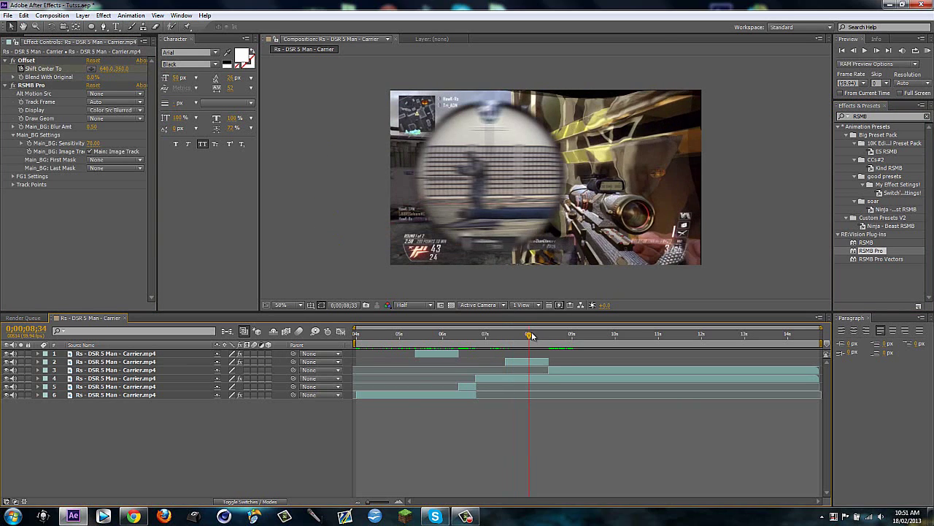
# - Set RSMB Pro's Main_BG Blur Amt to 0.2 on the scope layer and check the blurred spin up to 0;00;08;38
pyautogui.click(92, 126)
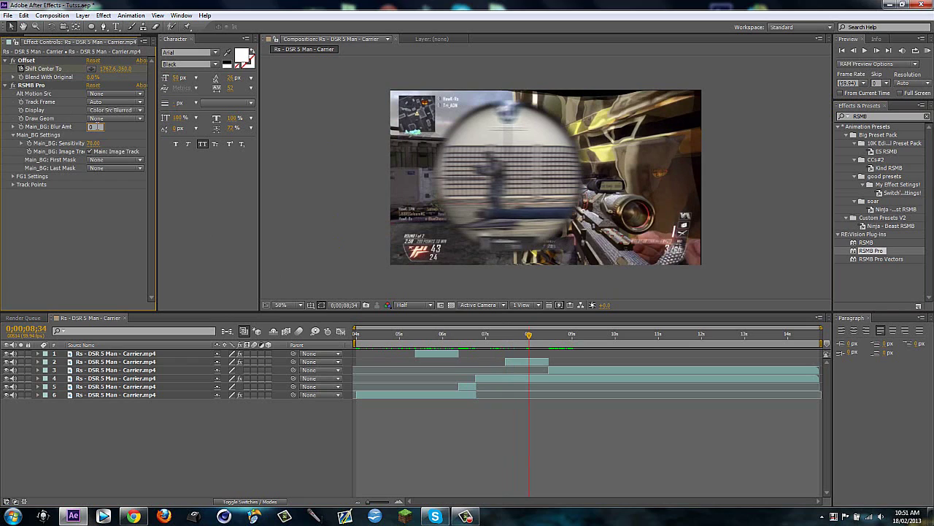
pyautogui.write('0.2')
pyautogui.press('Return')
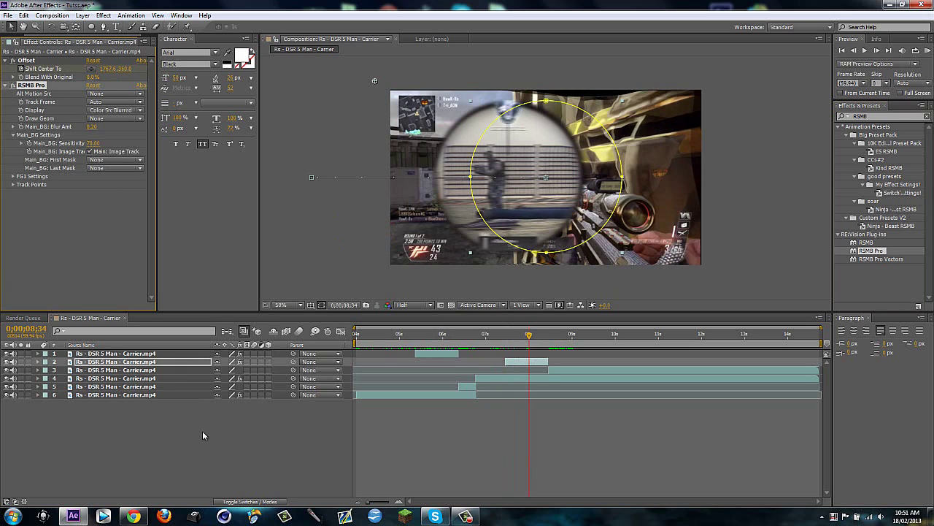
pyautogui.click(255, 361)
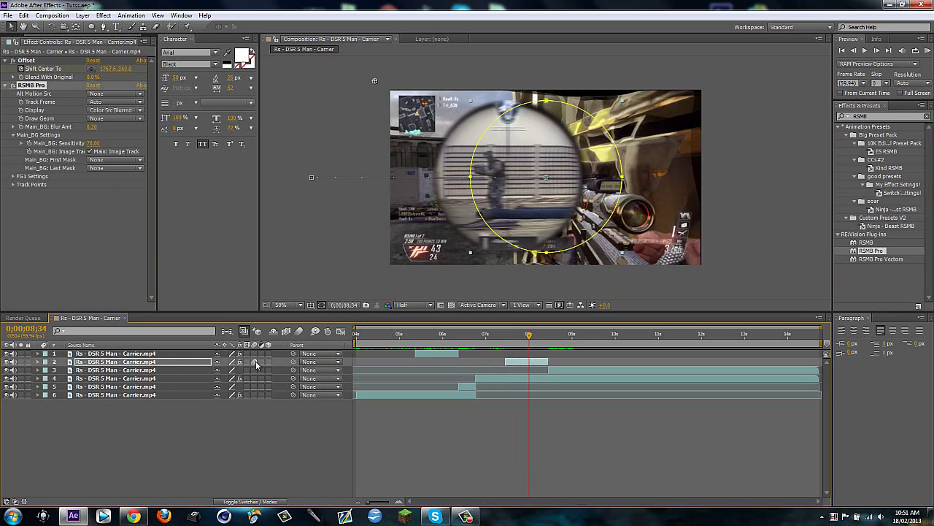
pyautogui.click(255, 362)
pyautogui.moveTo(541, 338)
pyautogui.mouseDown()
pyautogui.moveTo(506, 334)
pyautogui.moveTo(580, 335)
pyautogui.moveTo(516, 334)
pyautogui.moveTo(533, 341)
pyautogui.mouseUp()
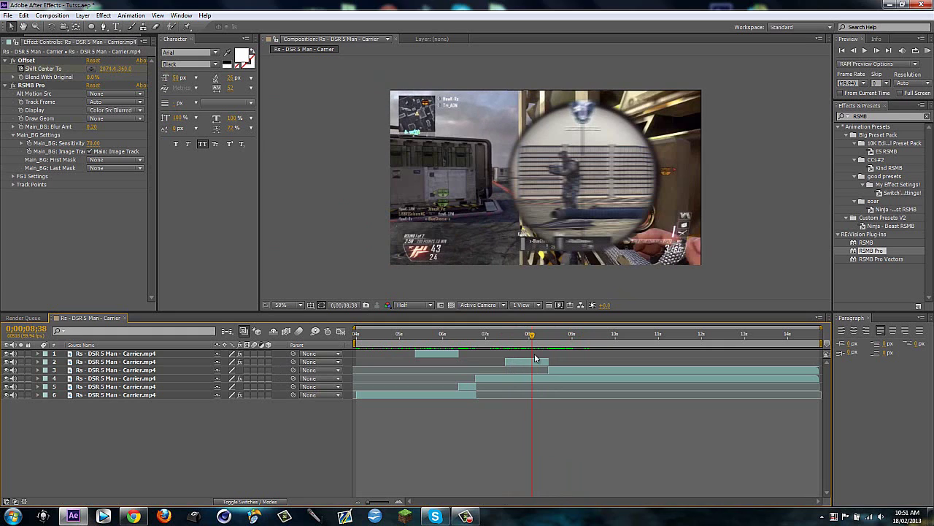
# - Duplicate the masked scope layer and apply the Trapcode Shine effect to the lower copy
pyautogui.click(536, 361)
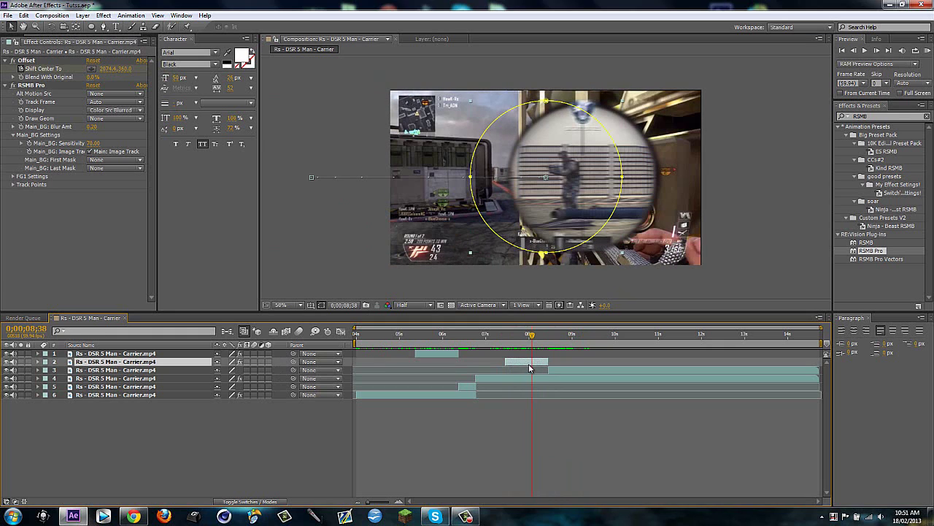
pyautogui.hotkey('ctrl', 'd')
pyautogui.click(536, 370)
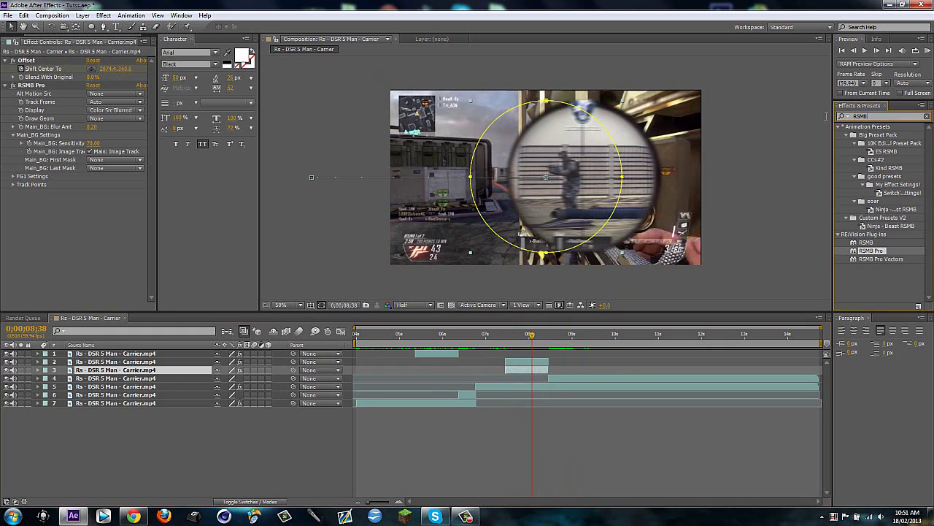
pyautogui.write('shine')
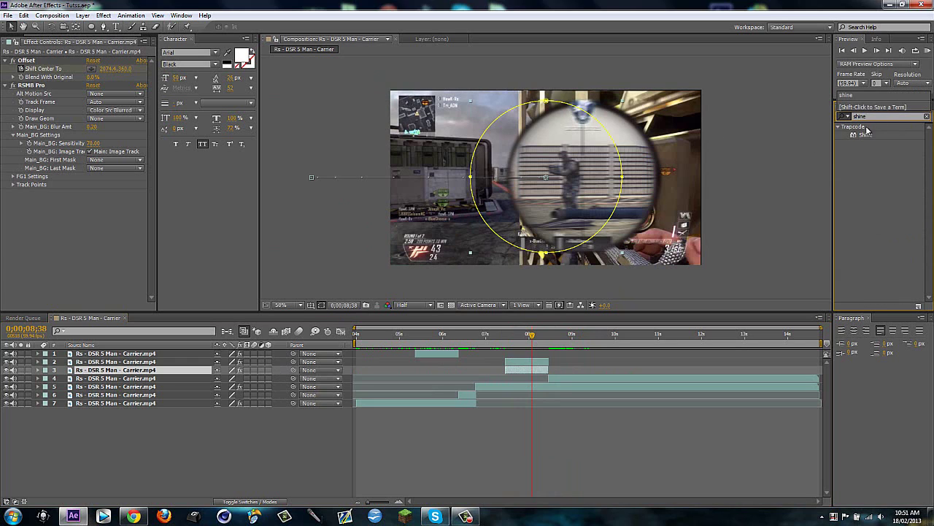
pyautogui.moveTo(865, 138); pyautogui.dragTo(522, 371)
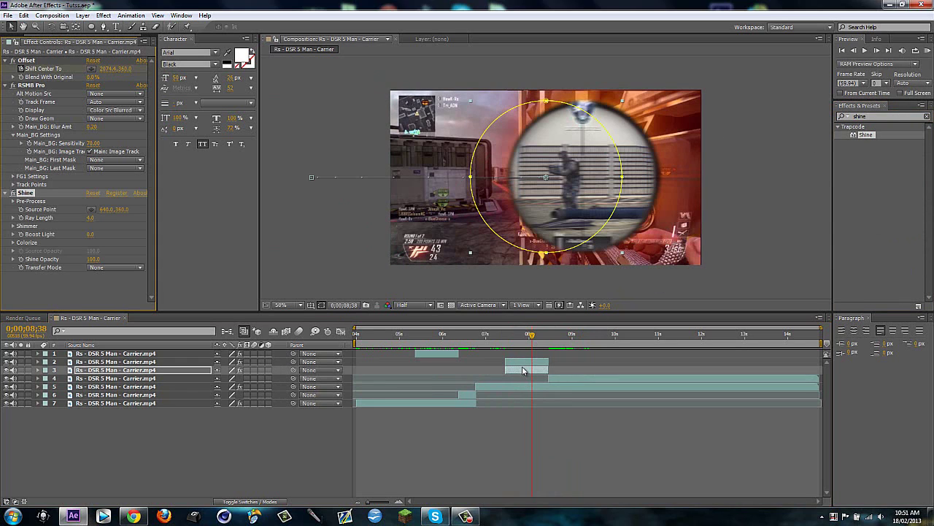
pyautogui.click(127, 432)
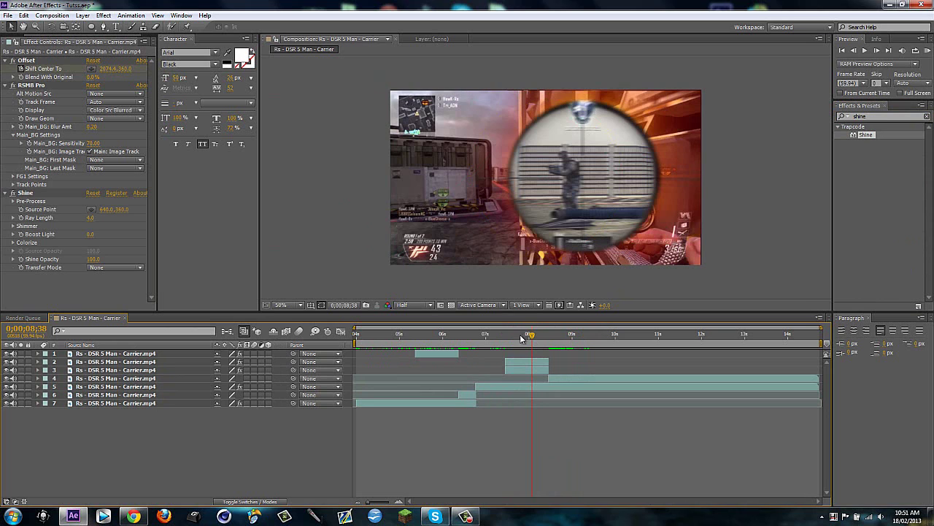
# - Preview the scope transition with its Shine glow from just before the slide-in
pyautogui.moveTo(522, 338); pyautogui.dragTo(508, 338)
pyautogui.press('space')
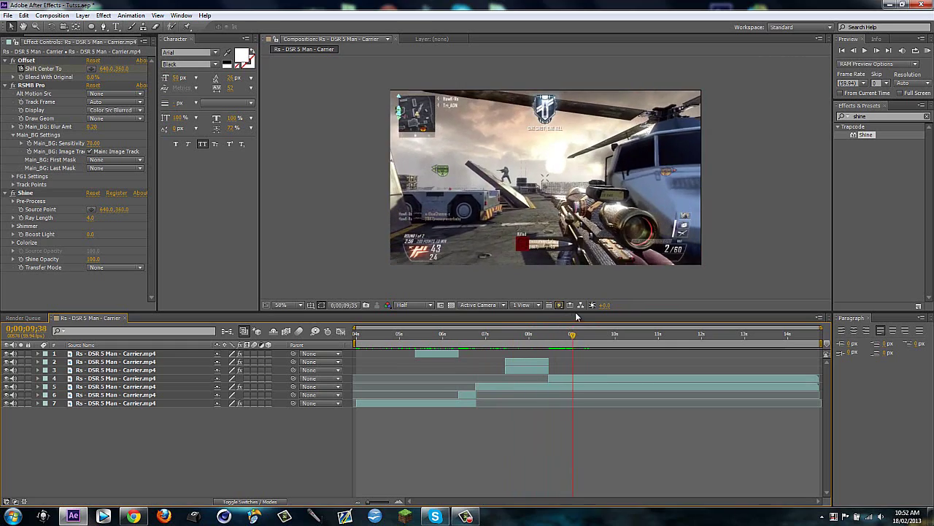
pyautogui.moveTo(567, 320); pyautogui.dragTo(590, 299)
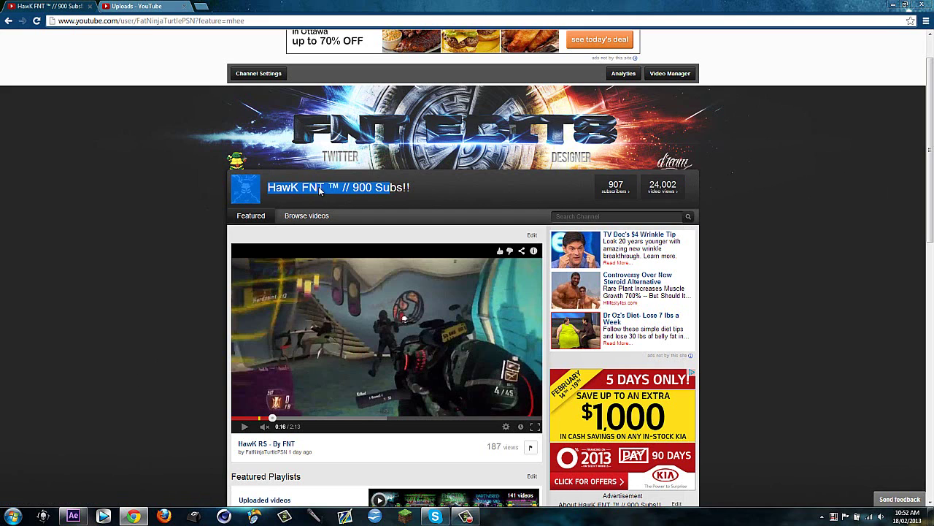
pyautogui.click(133, 516)
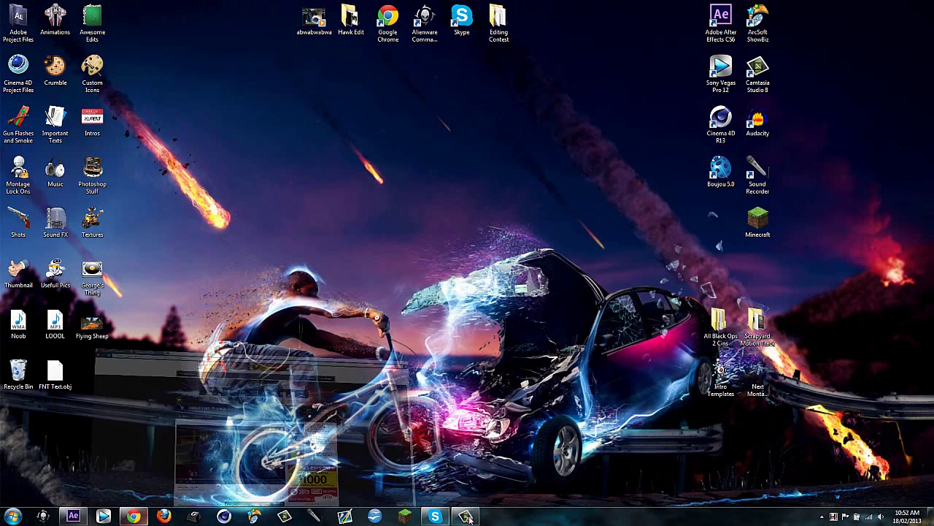
pyautogui.click(469, 517)
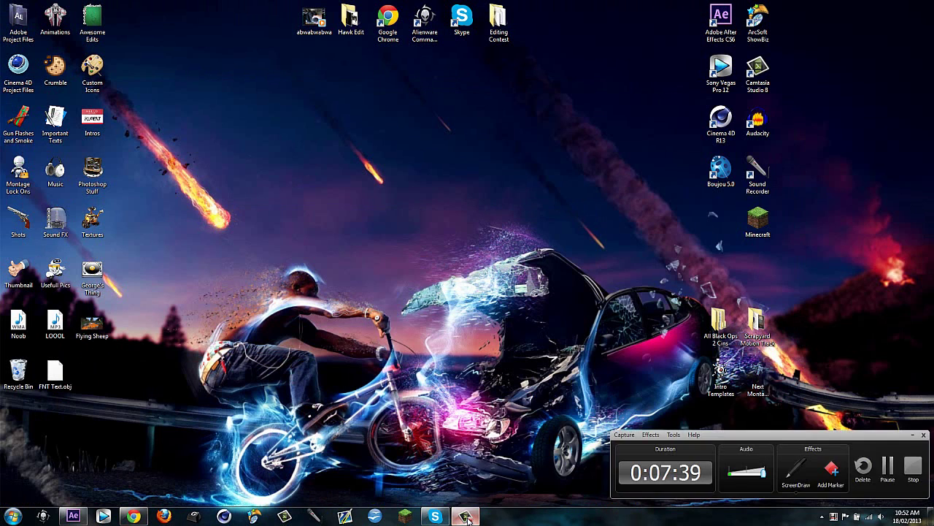
pyautogui.click(913, 467)
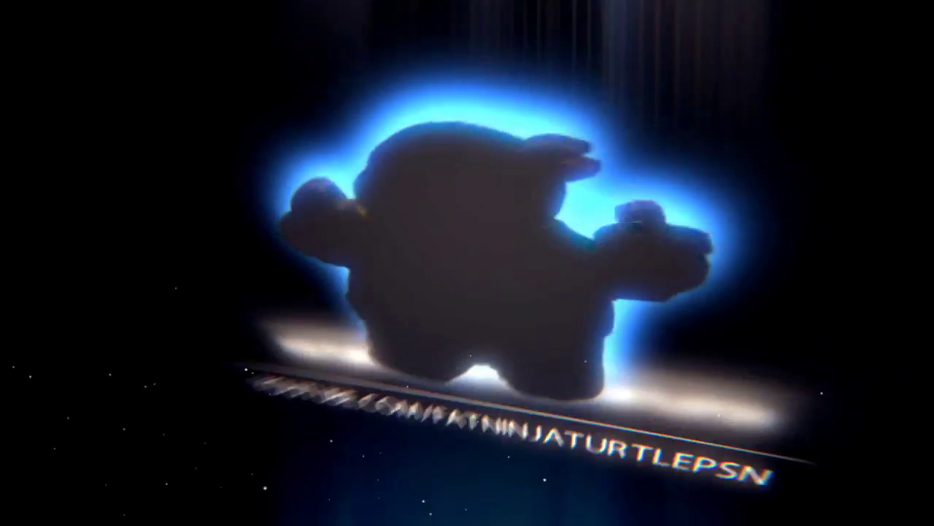